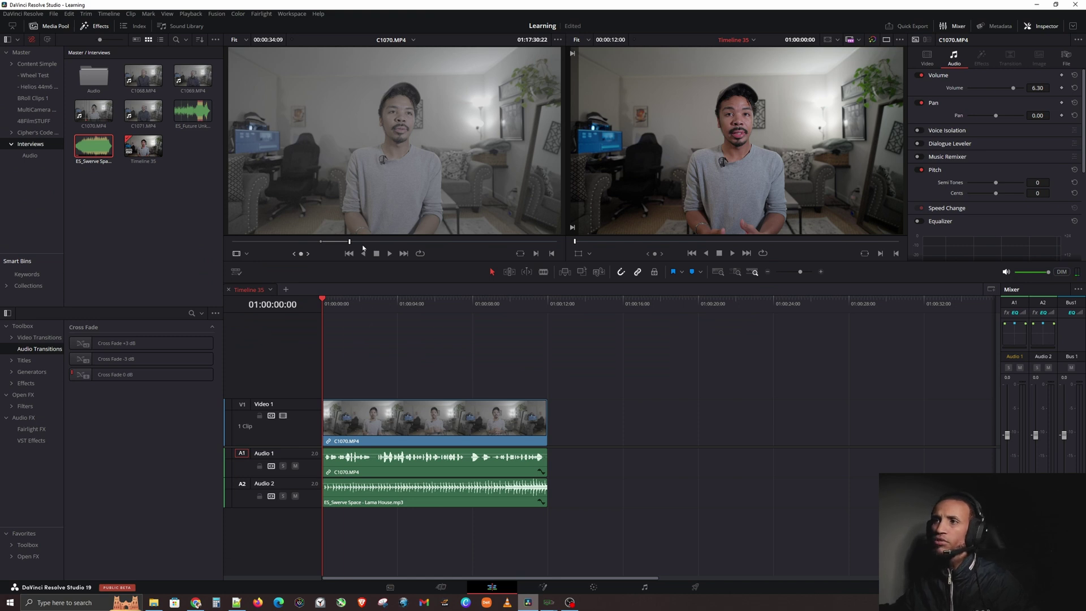
{"action": "left_click", "coordinate": [372, 402]}
{"action": "left_click", "coordinate": [372, 402]}
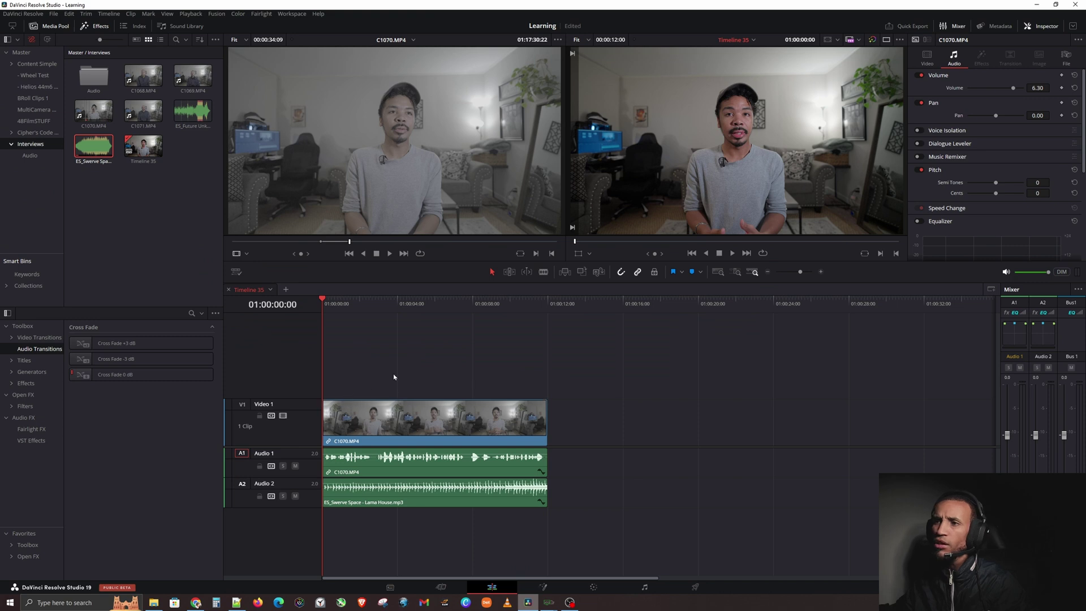
{"action": "left_click", "coordinate": [359, 463]}
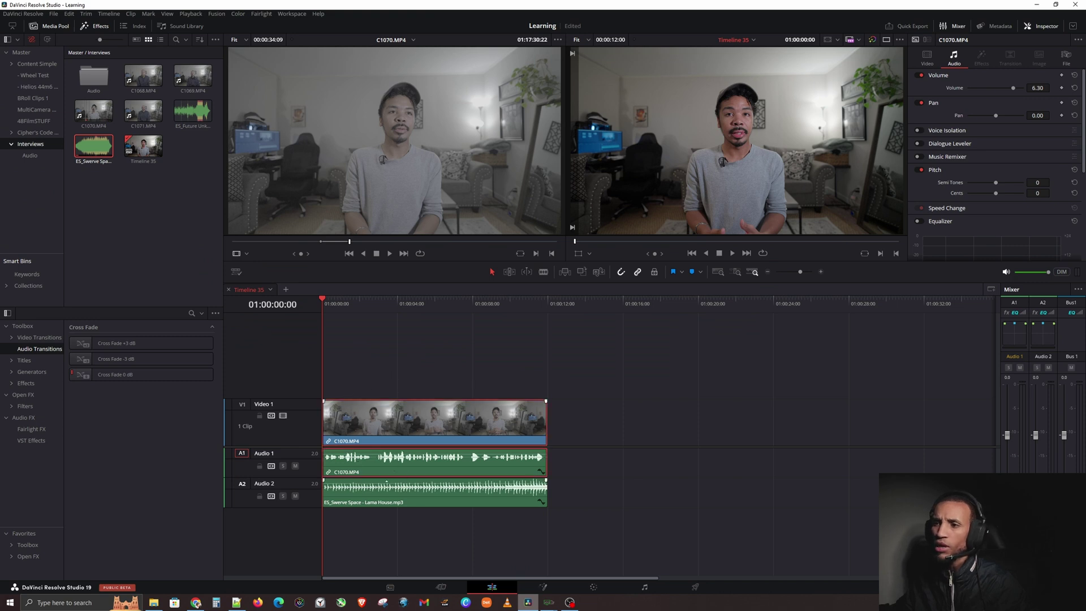
{"action": "left_click", "coordinate": [376, 489]}
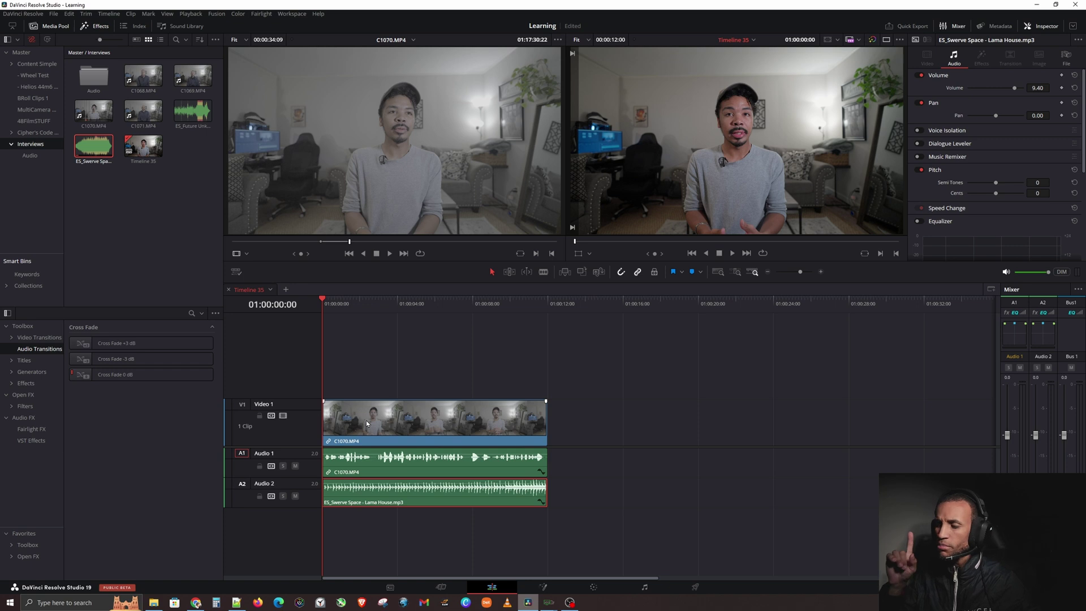
{"action": "left_click", "coordinate": [1032, 396]}
{"action": "left_click", "coordinate": [1033, 395]}
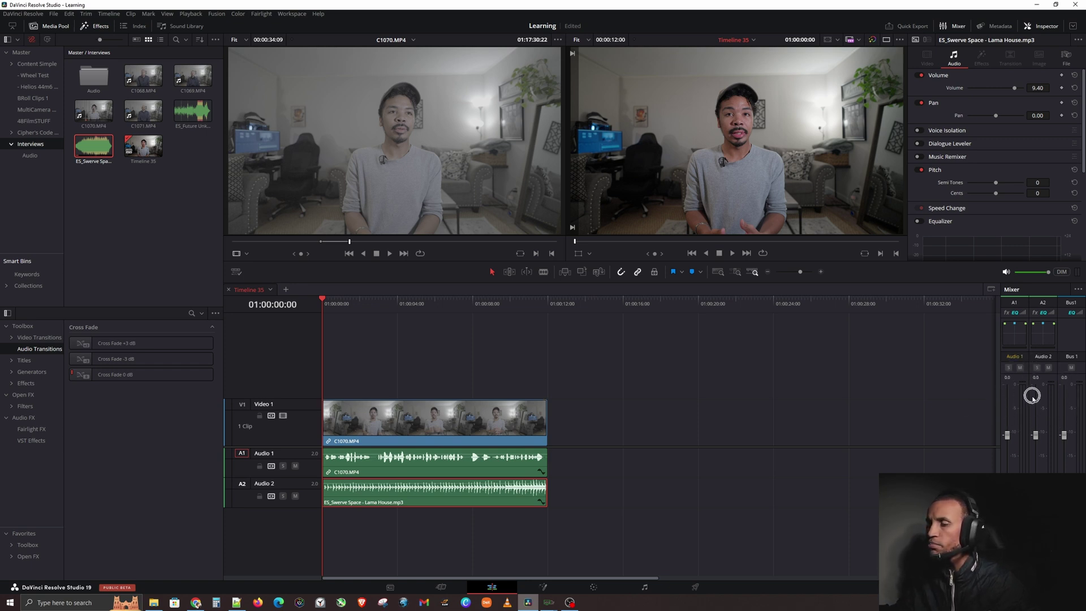
- Play the timeline from its start to hear the dialogue and the background music together, and stop at about 7 seconds
{"action": "left_click", "coordinate": [452, 330]}
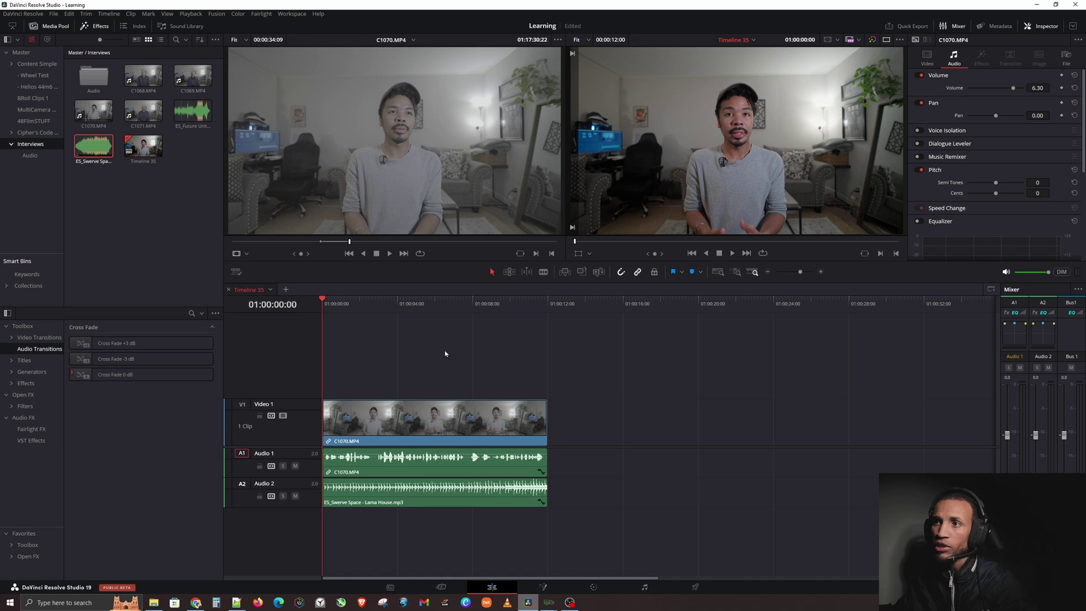
{"action": "key", "text": "space"}
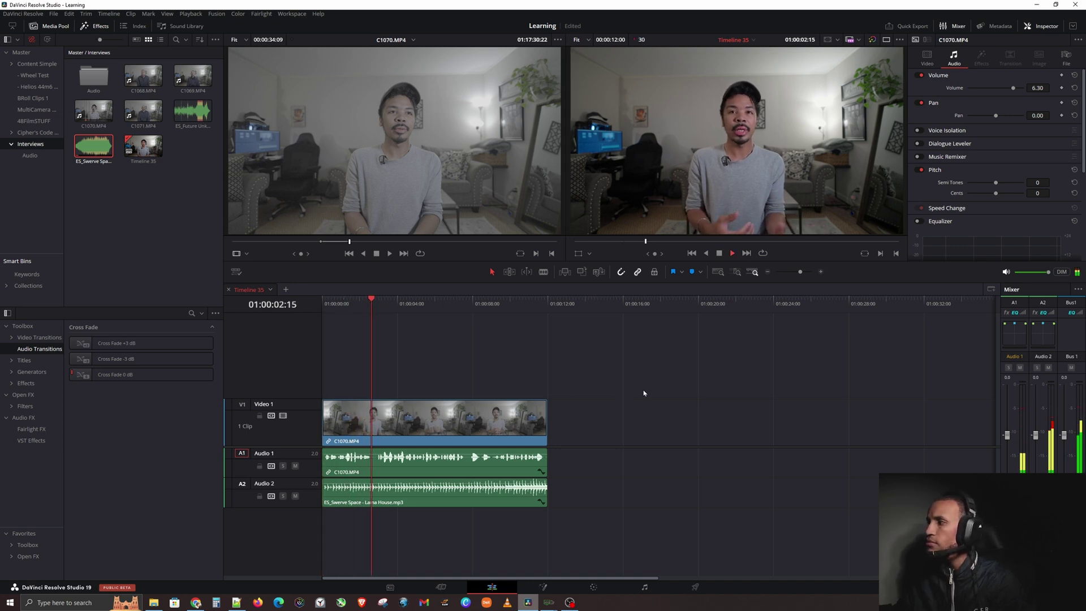
{"action": "key", "text": "space"}
{"action": "left_click", "coordinate": [1034, 410]}
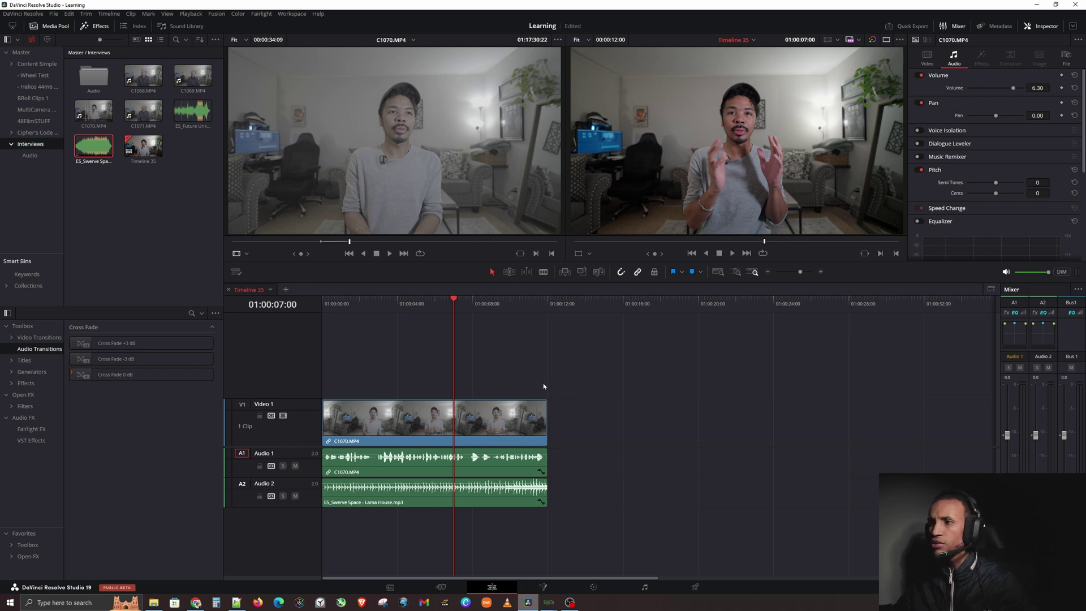
{"action": "left_click", "coordinate": [596, 423]}
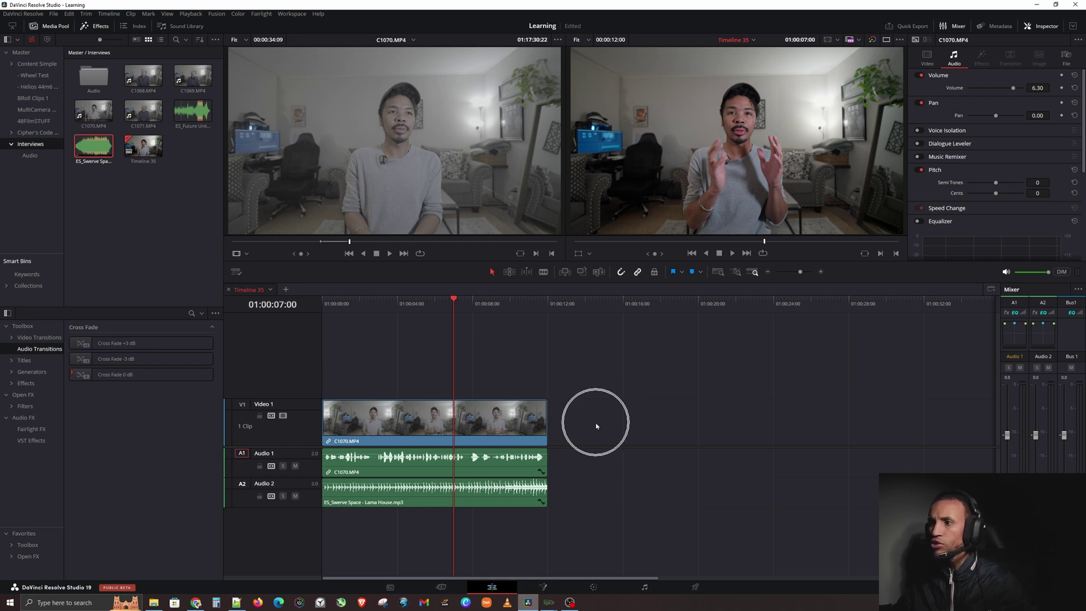
- Switch to the Fairlight page and enlarge the audio tracks so both clips' waveforms are easy to read
{"action": "left_click", "coordinate": [541, 587]}
{"action": "left_click", "coordinate": [645, 589]}
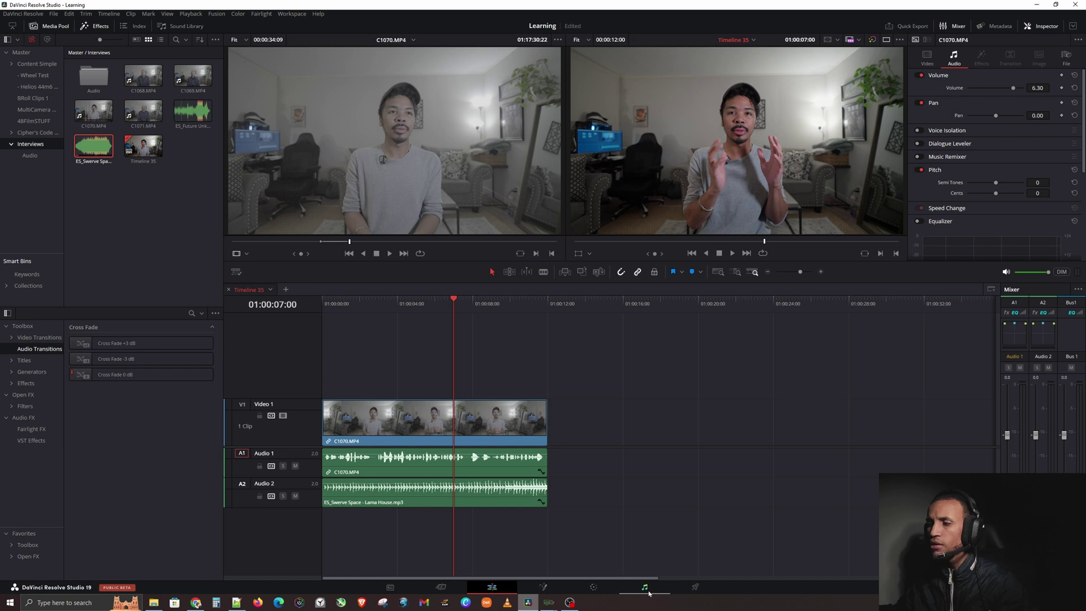
{"action": "left_click", "coordinate": [649, 590]}
{"action": "left_click", "coordinate": [650, 589]}
{"action": "left_click", "coordinate": [650, 589]}
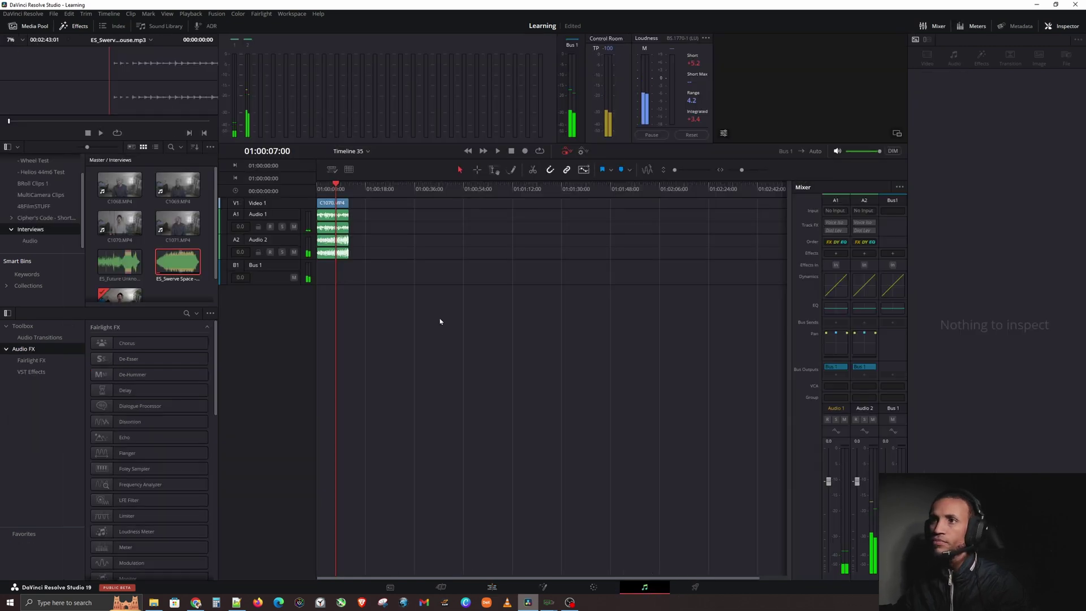
{"action": "scroll", "coordinate": [380, 267], "scroll_direction": "up", "scroll_amount": 5}
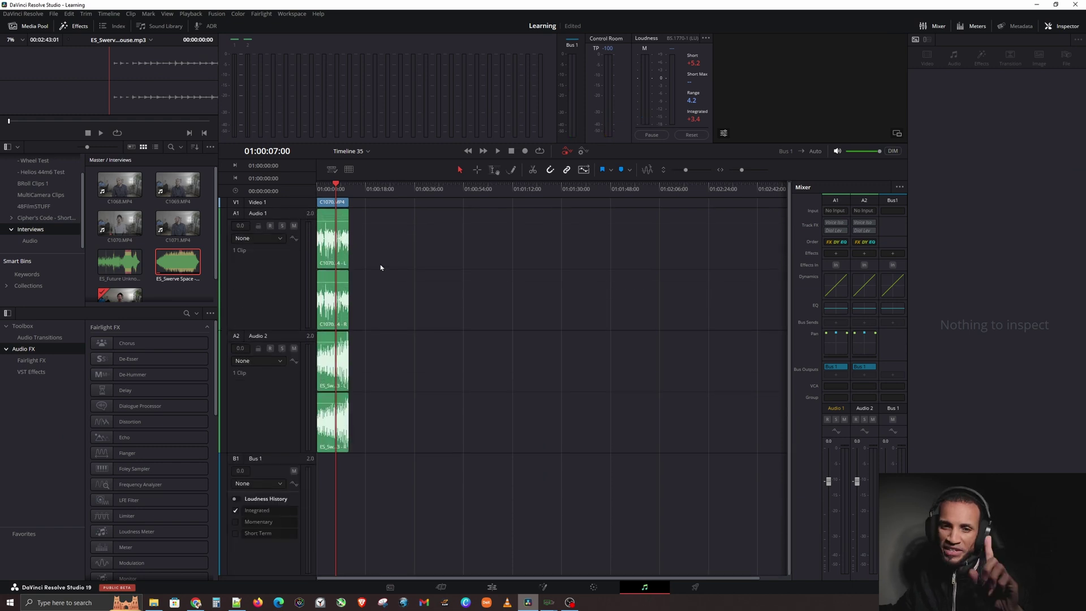
{"action": "scroll", "coordinate": [468, 306], "scroll_direction": "up", "scroll_amount": 2}
{"action": "scroll", "coordinate": [468, 305], "scroll_direction": "up", "scroll_amount": 5}
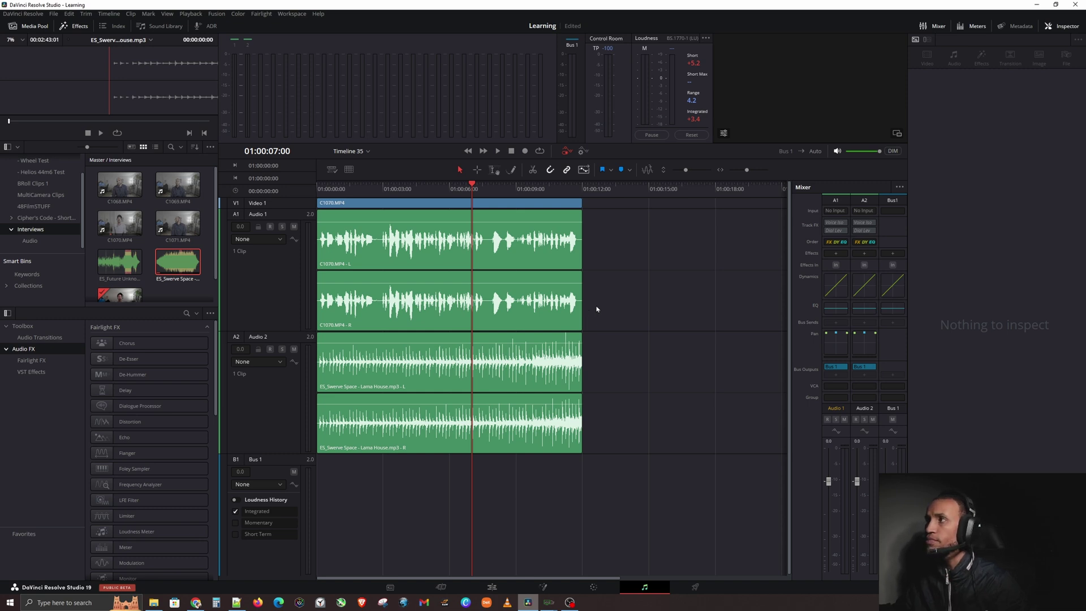
- Mute the Audio 2 music track and play the C1070.MP4 dialogue alone from the timeline's start
{"action": "left_click", "coordinate": [413, 258]}
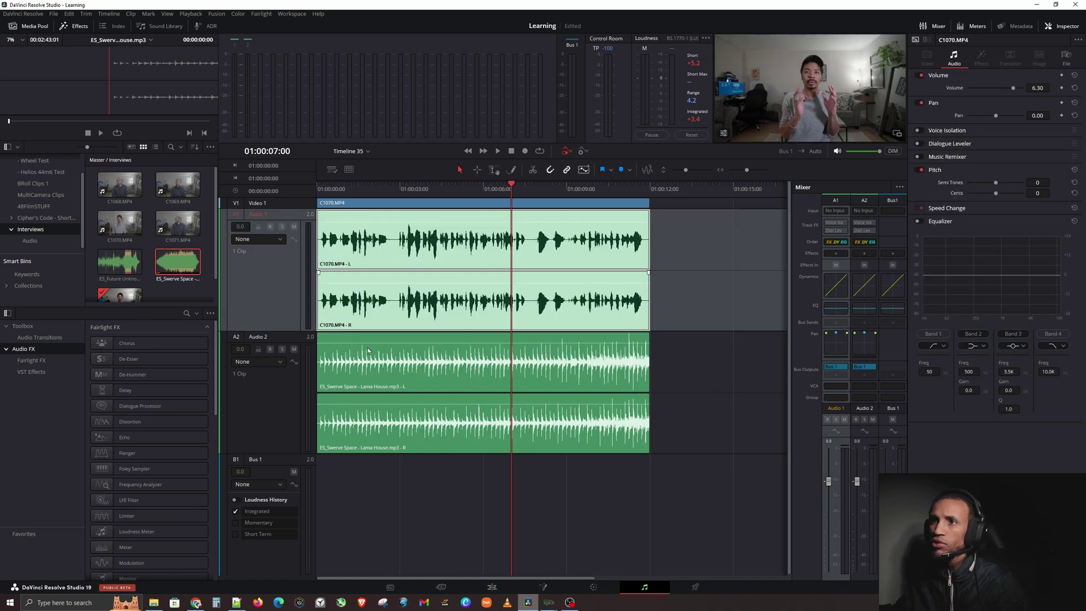
{"action": "left_click", "coordinate": [277, 400]}
{"action": "left_click", "coordinate": [293, 349]}
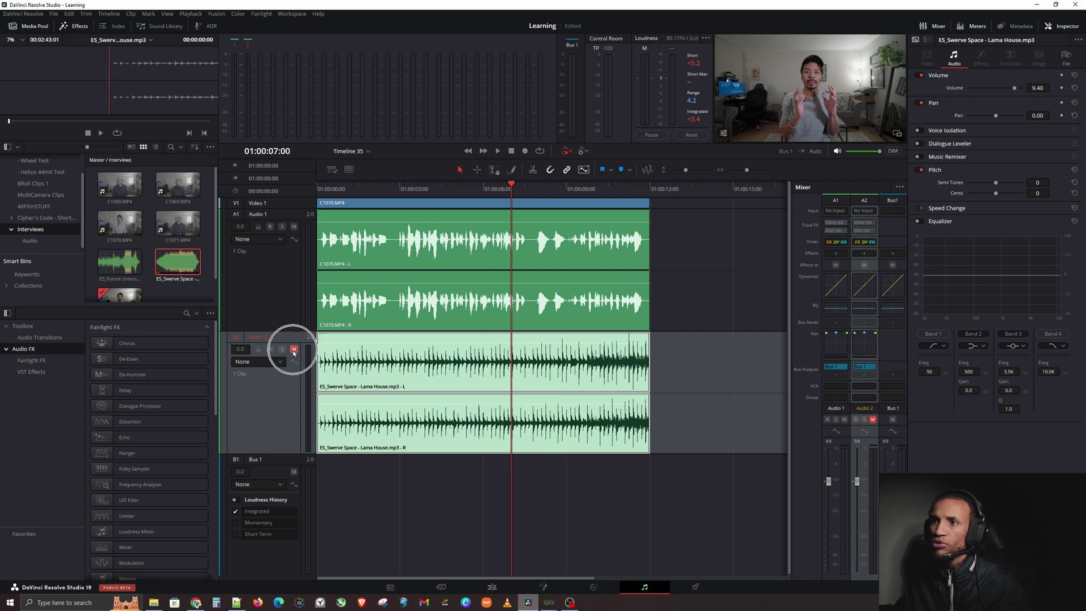
{"action": "left_click", "coordinate": [296, 275]}
{"action": "key", "text": "Home"}
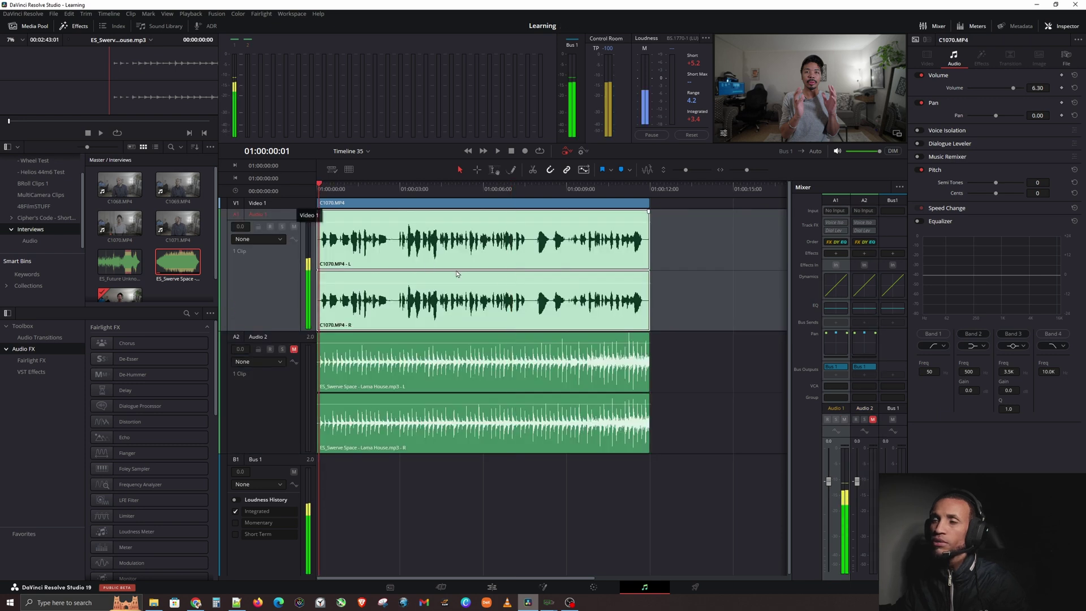
{"action": "key", "text": "space"}
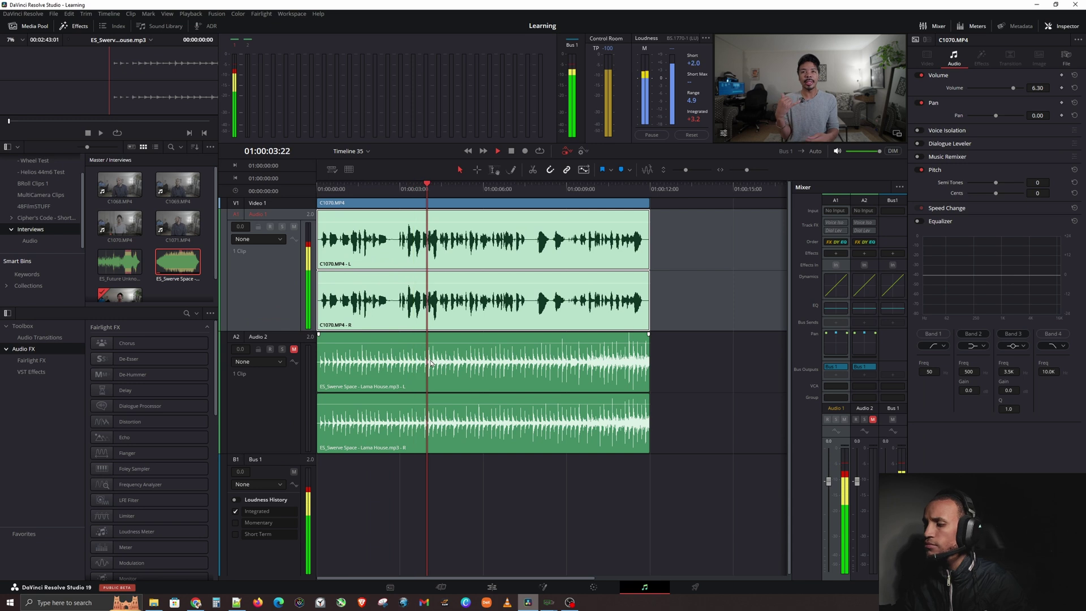
{"action": "key", "text": "space"}
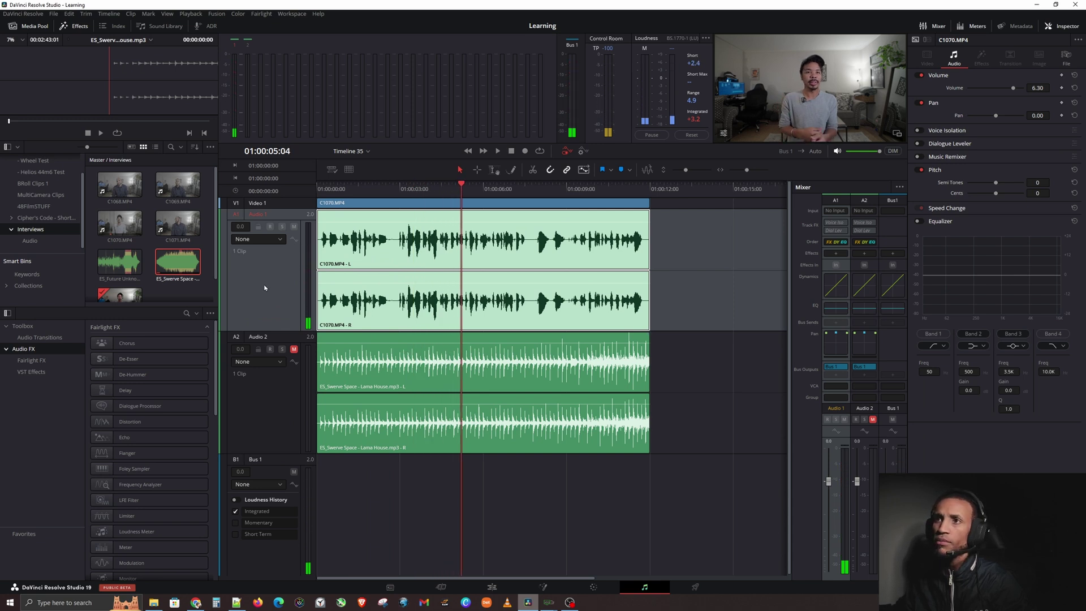
- Unmute Audio 2, mute Audio 1, and play the music on its own
{"action": "left_click", "coordinate": [290, 364]}
{"action": "left_click", "coordinate": [293, 349]}
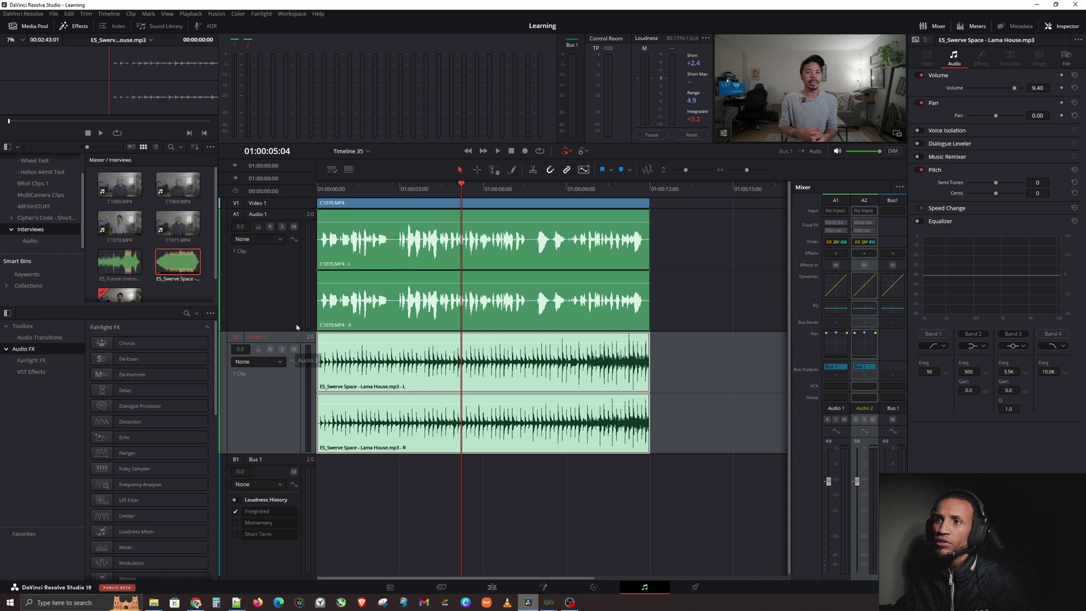
{"action": "left_click", "coordinate": [294, 226]}
{"action": "key", "text": "space"}
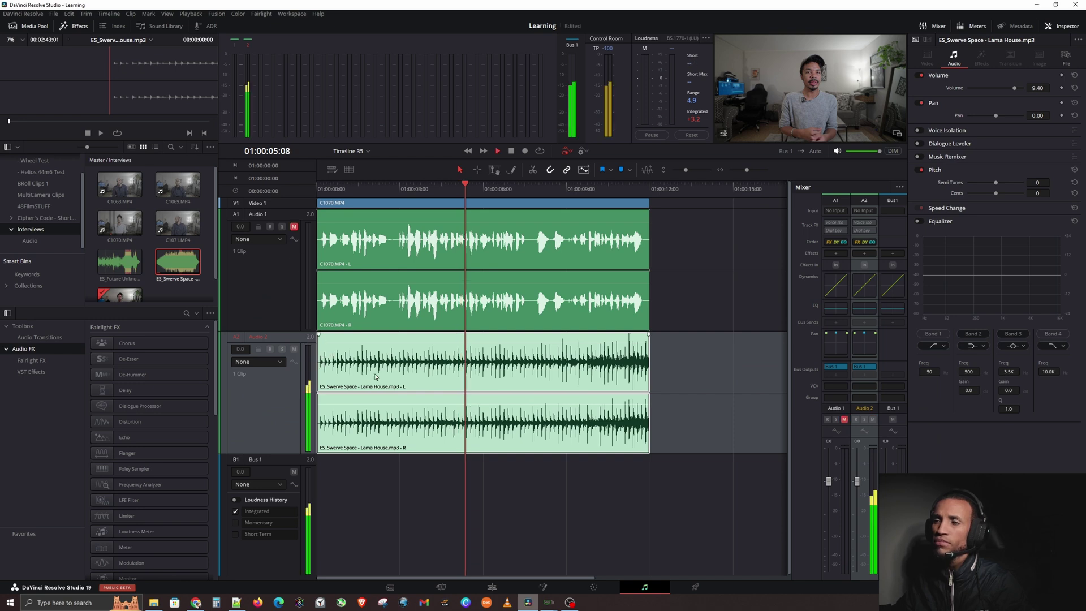
{"action": "left_click", "coordinate": [267, 300]}
{"action": "left_click", "coordinate": [273, 376]}
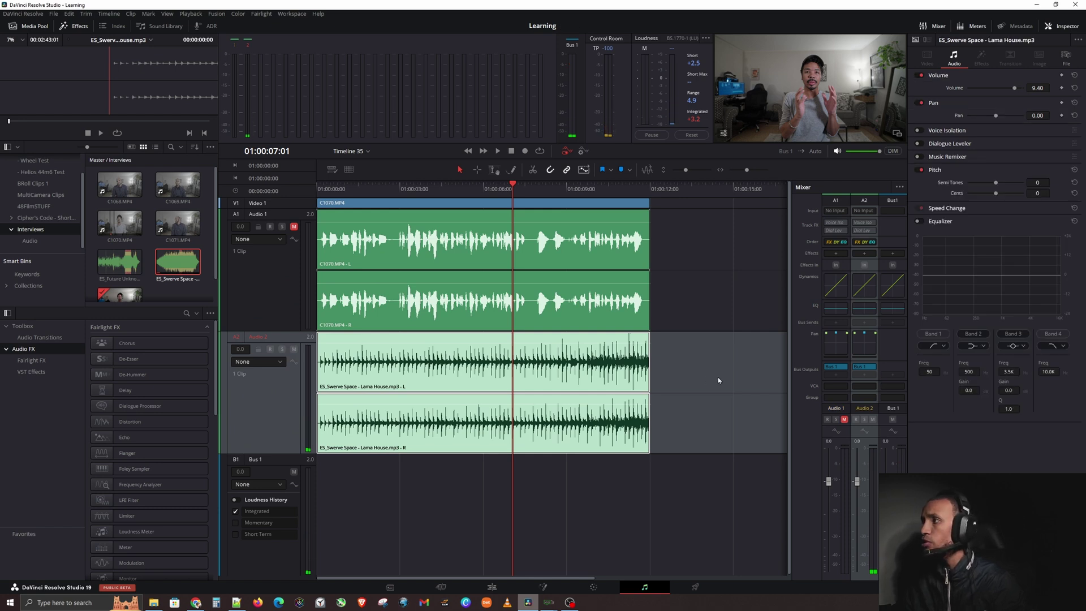
- Open the Dynamics settings of the Audio 2 music track from the mixer to view them, and close them
{"action": "left_click", "coordinate": [275, 401]}
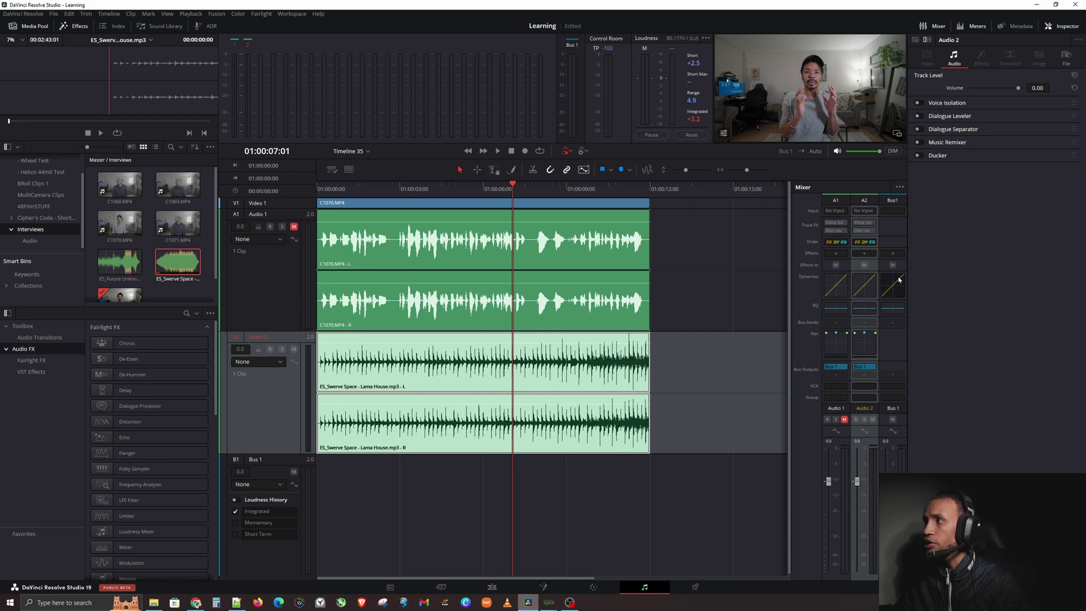
{"action": "left_click", "coordinate": [860, 290]}
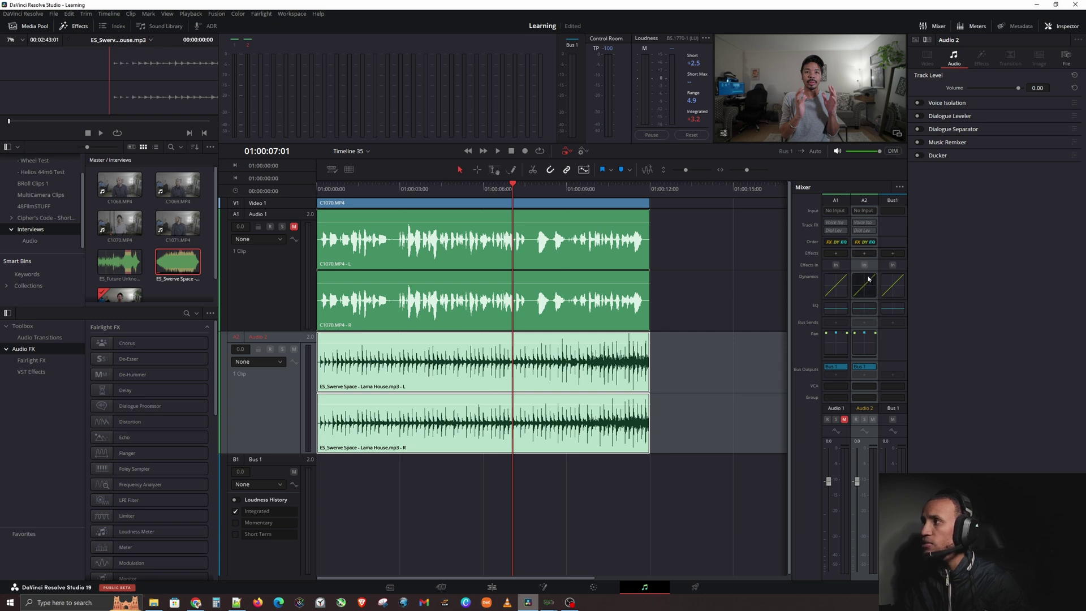
{"action": "double_click", "coordinate": [869, 288]}
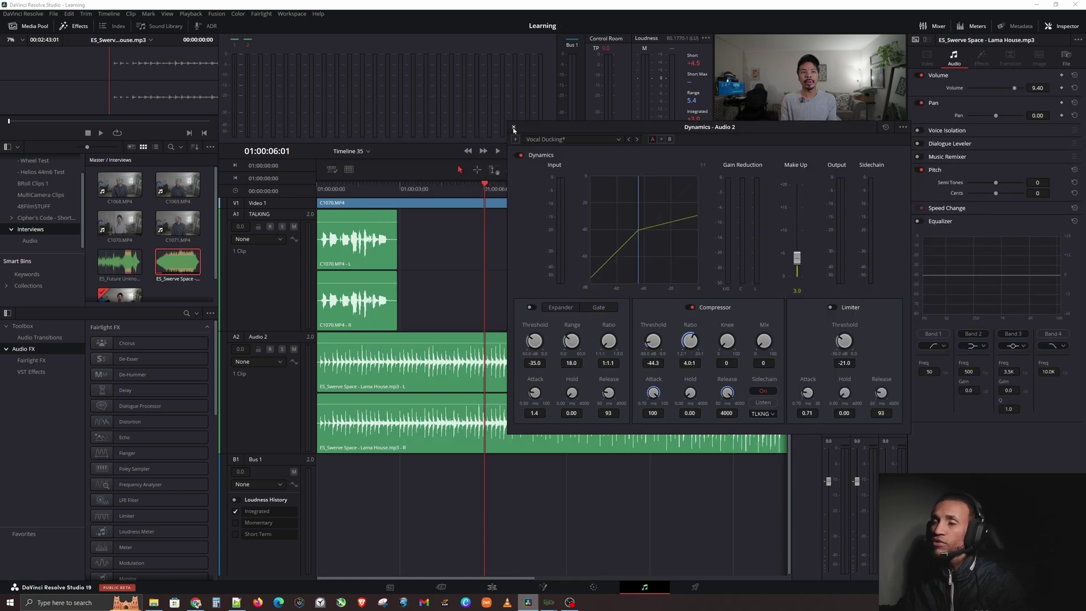
{"action": "left_click", "coordinate": [514, 128]}
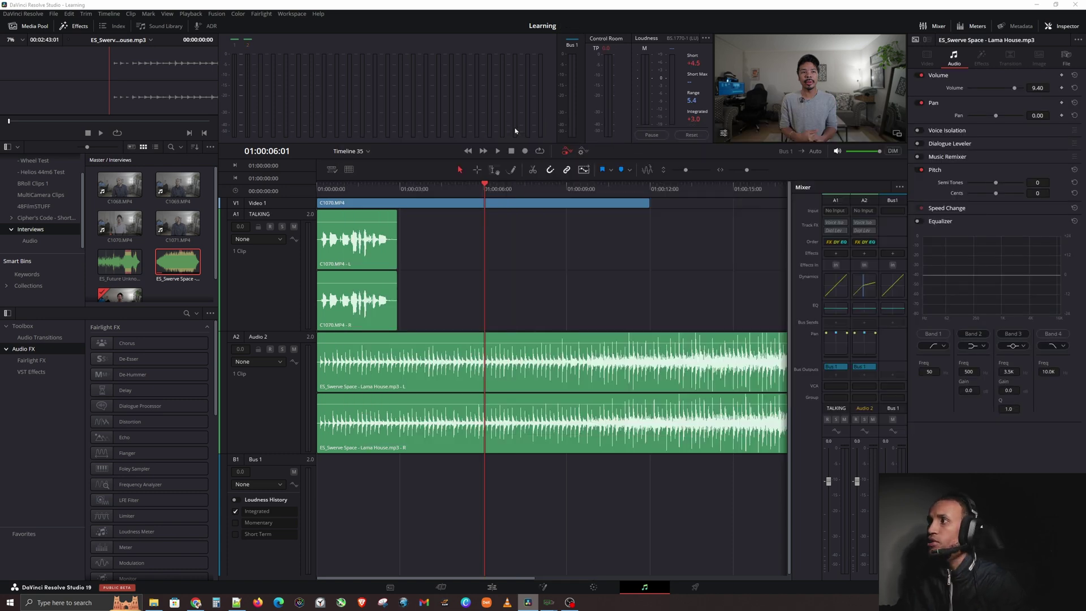
- Open the TALKING track's Dynamics settings, look at the compressor's sidechain controls, and close the window
{"action": "double_click", "coordinate": [844, 286]}
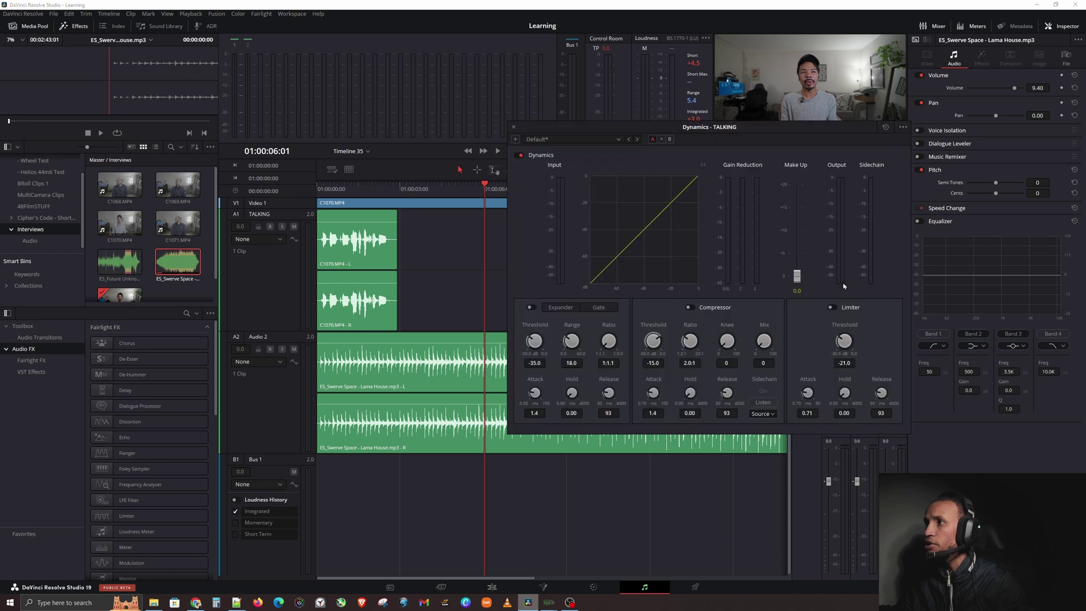
{"action": "left_click", "coordinate": [766, 364]}
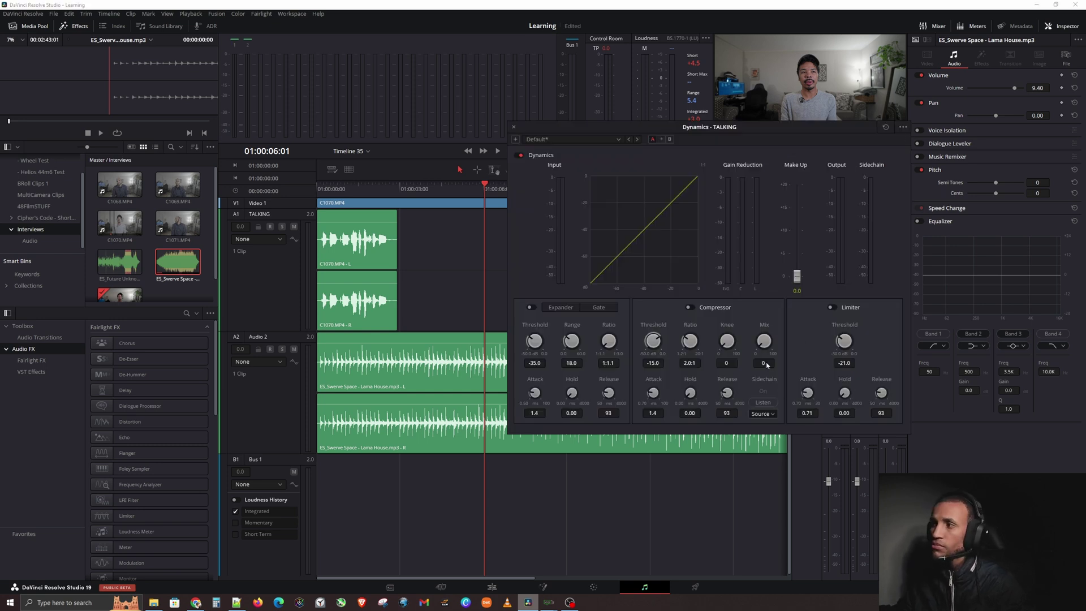
{"action": "left_click", "coordinate": [768, 385]}
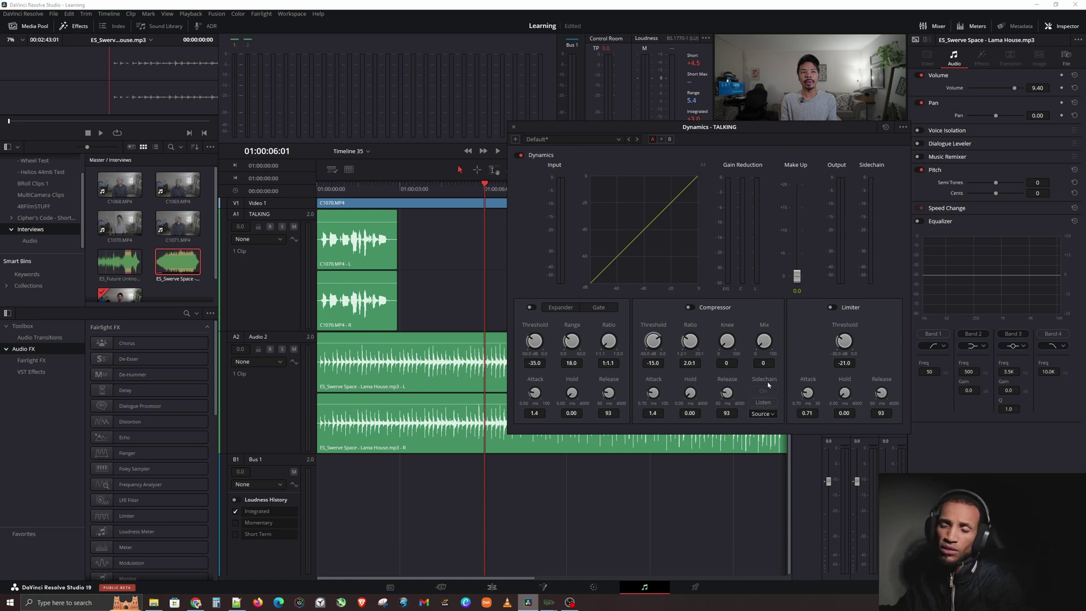
{"action": "left_click", "coordinate": [514, 128]}
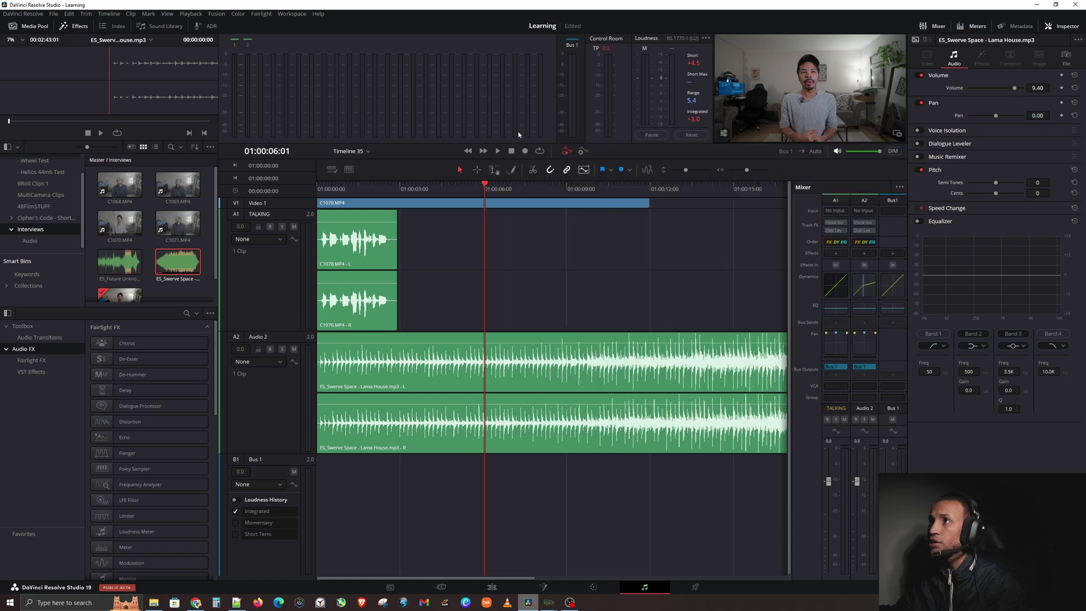
- Open the Dynamics settings of the Audio 2 music track and turn on its compressor
{"action": "double_click", "coordinate": [863, 287]}
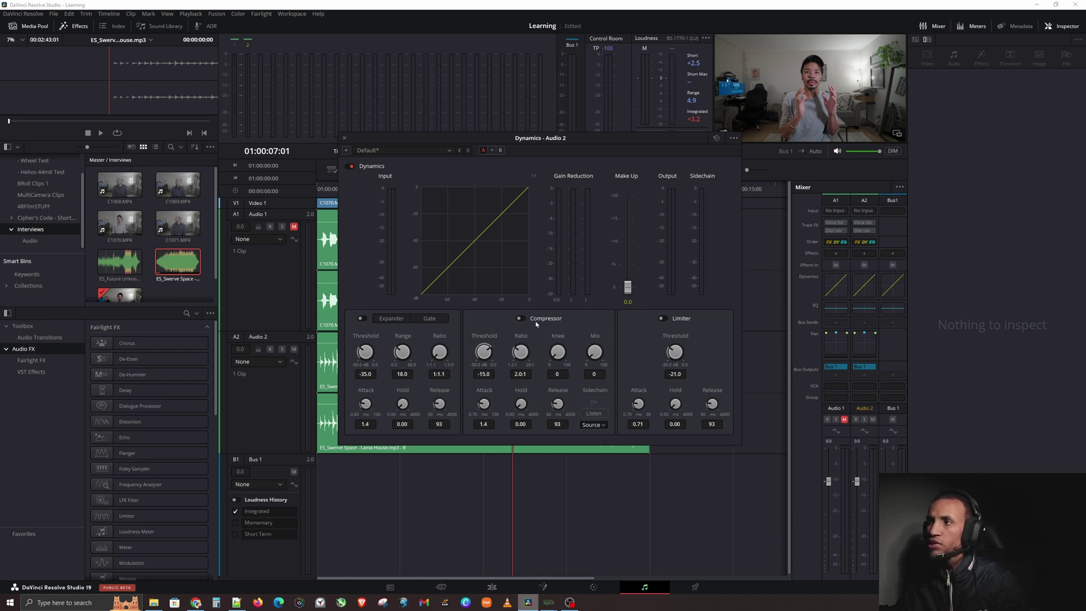
{"action": "left_click", "coordinate": [520, 319]}
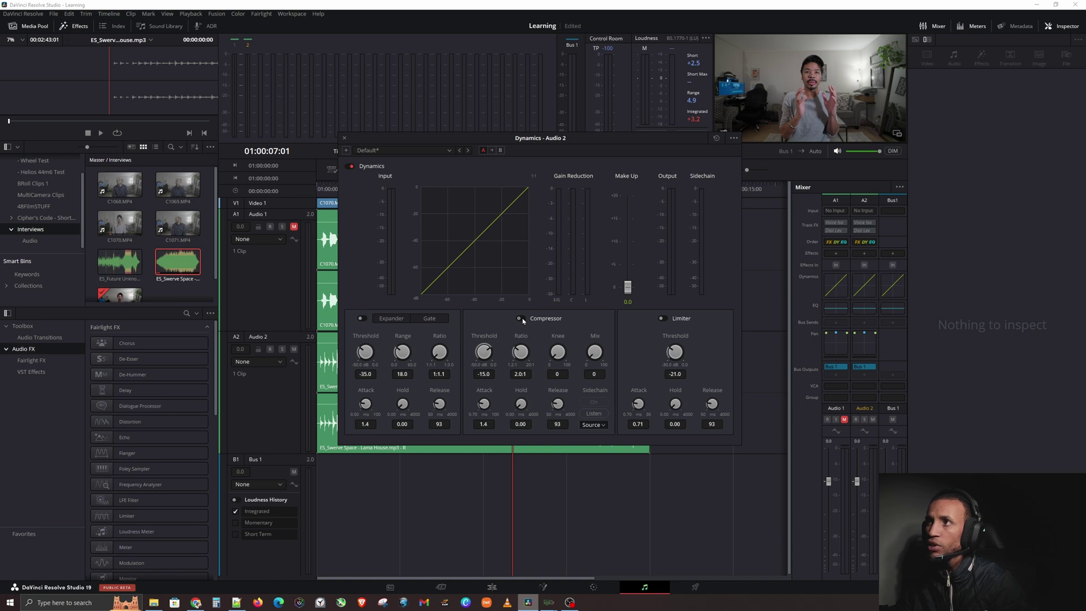
{"action": "left_click", "coordinate": [520, 318]}
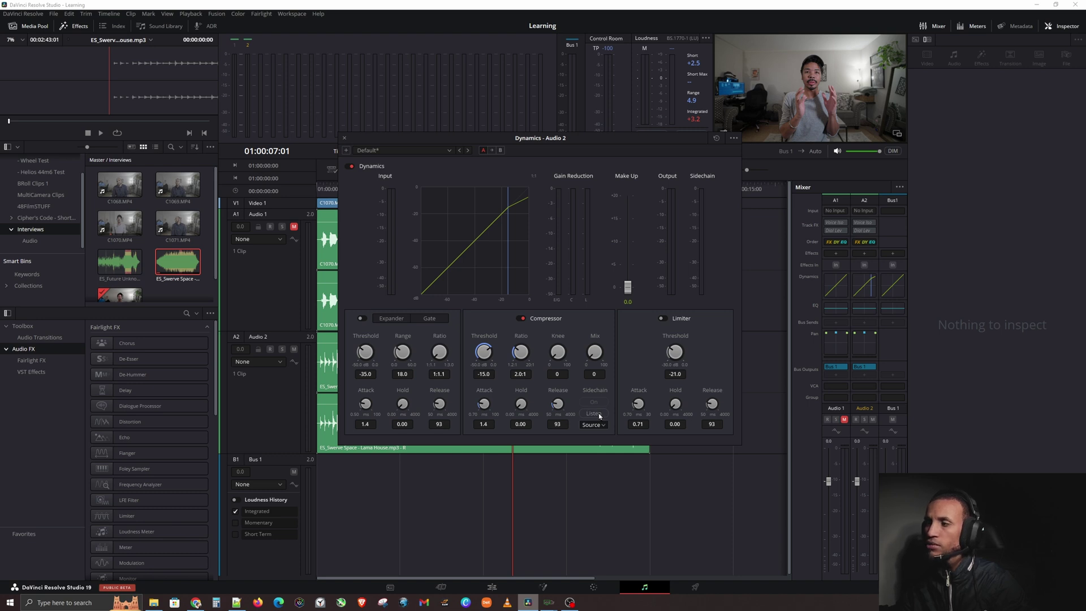
- Set the Audio 2 compressor's sidechain source to Audio 1 and turn the sidechain on
{"action": "left_click", "coordinate": [602, 425]}
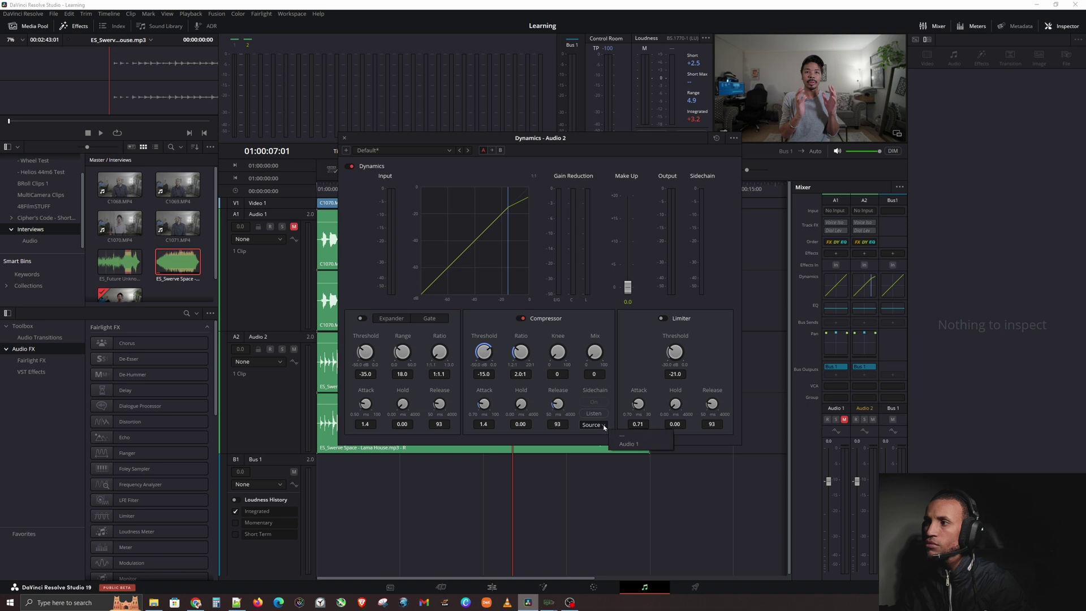
{"action": "left_click", "coordinate": [628, 444]}
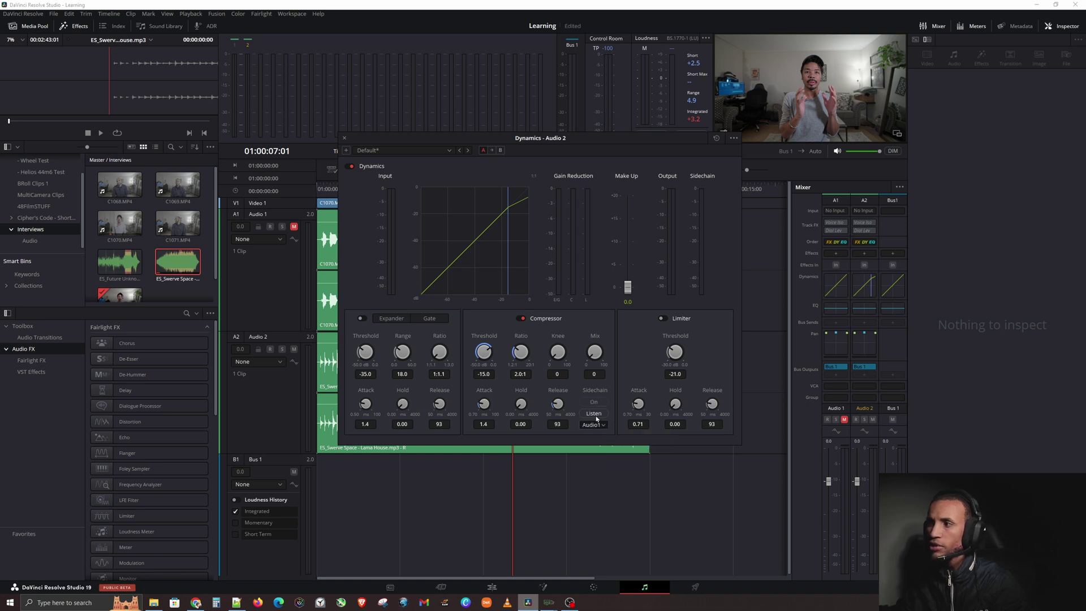
{"action": "left_click", "coordinate": [521, 319]}
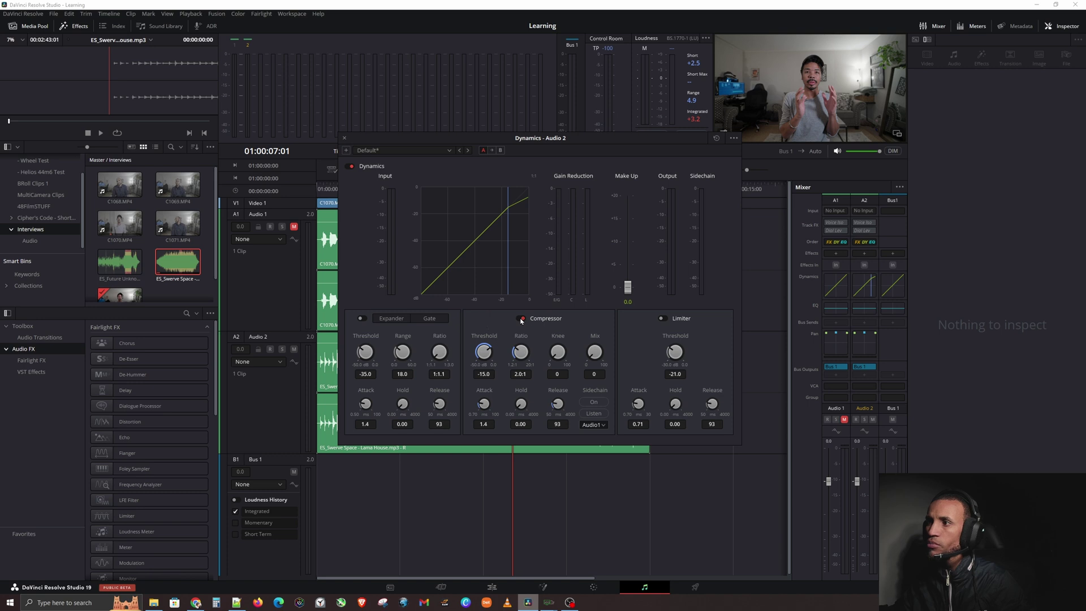
{"action": "left_click", "coordinate": [598, 402]}
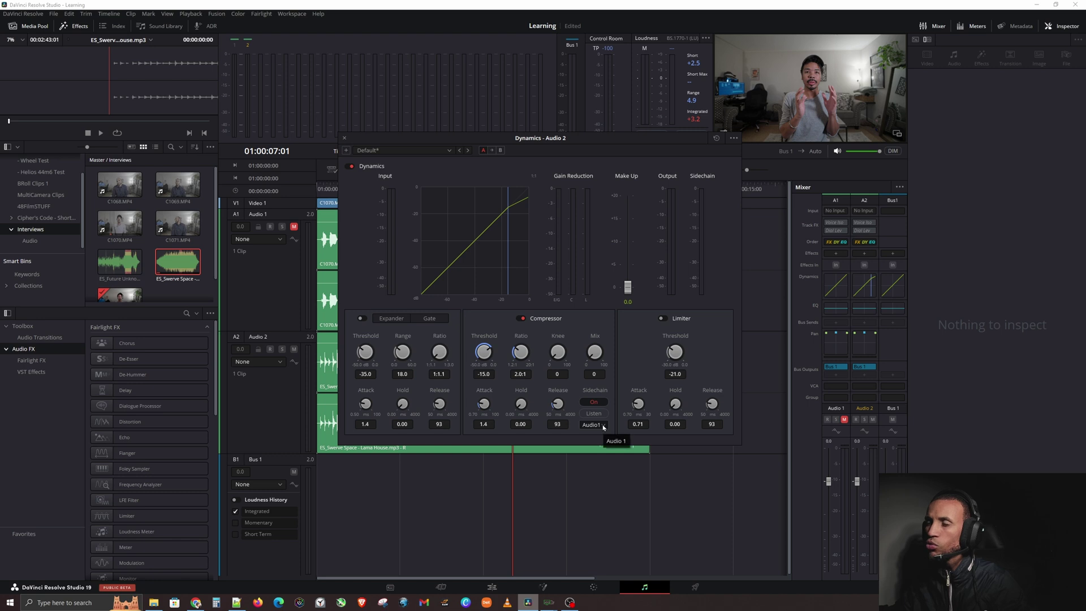
- Rename the Audio 1 dialogue track to TALKING
{"action": "left_click", "coordinate": [596, 403]}
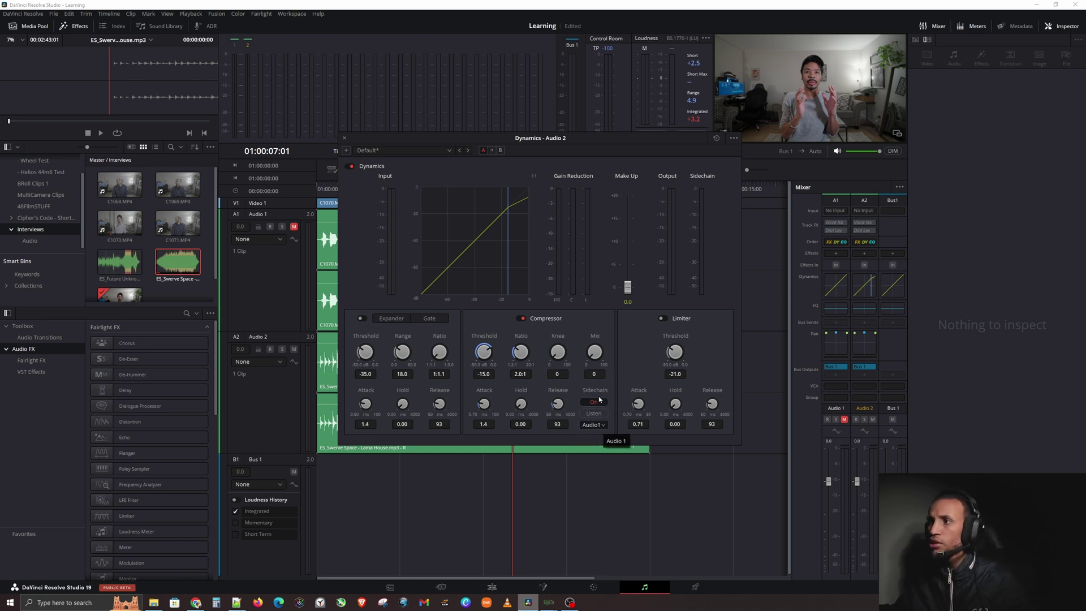
{"action": "left_click_drag", "start_coordinate": [509, 138], "coordinate": [635, 159]}
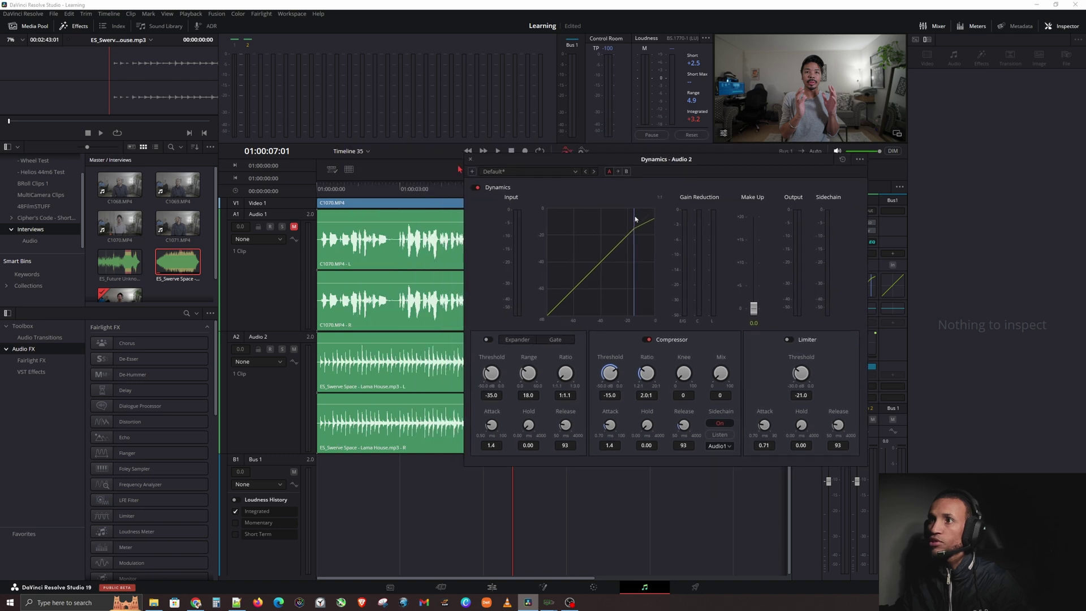
{"action": "left_click", "coordinate": [257, 215]}
{"action": "double_click", "coordinate": [257, 213]}
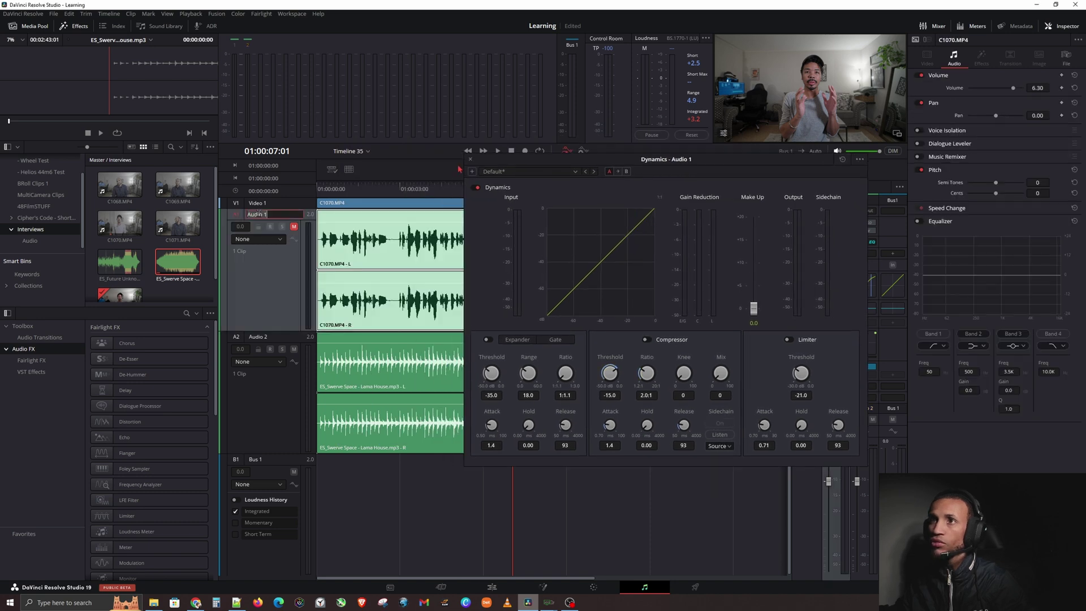
{"action": "type", "text": "T"}
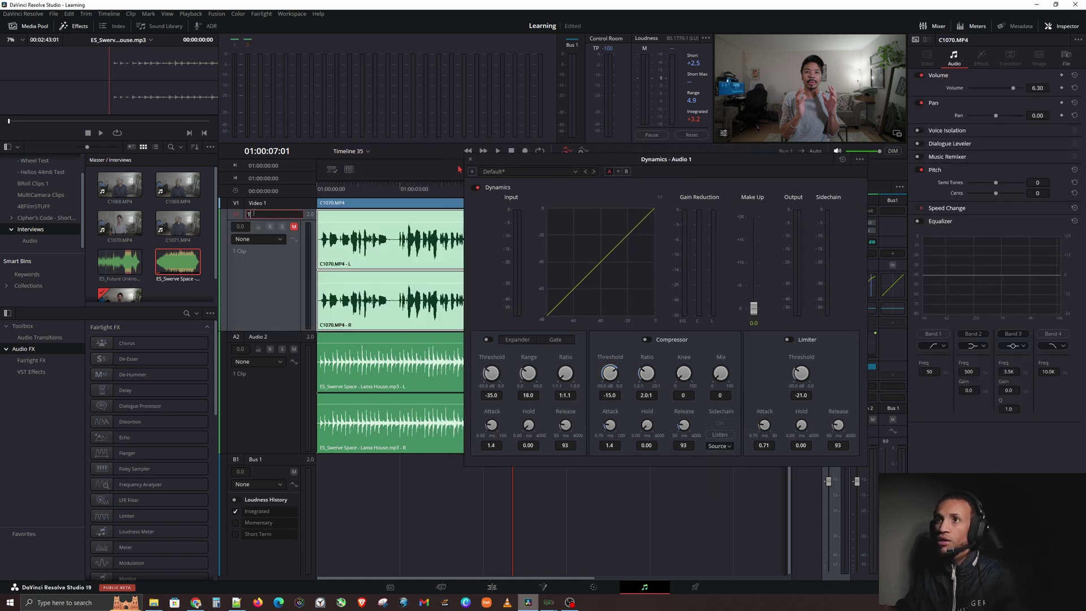
{"action": "type", "text": "ALKING"}
{"action": "key", "text": "Return"}
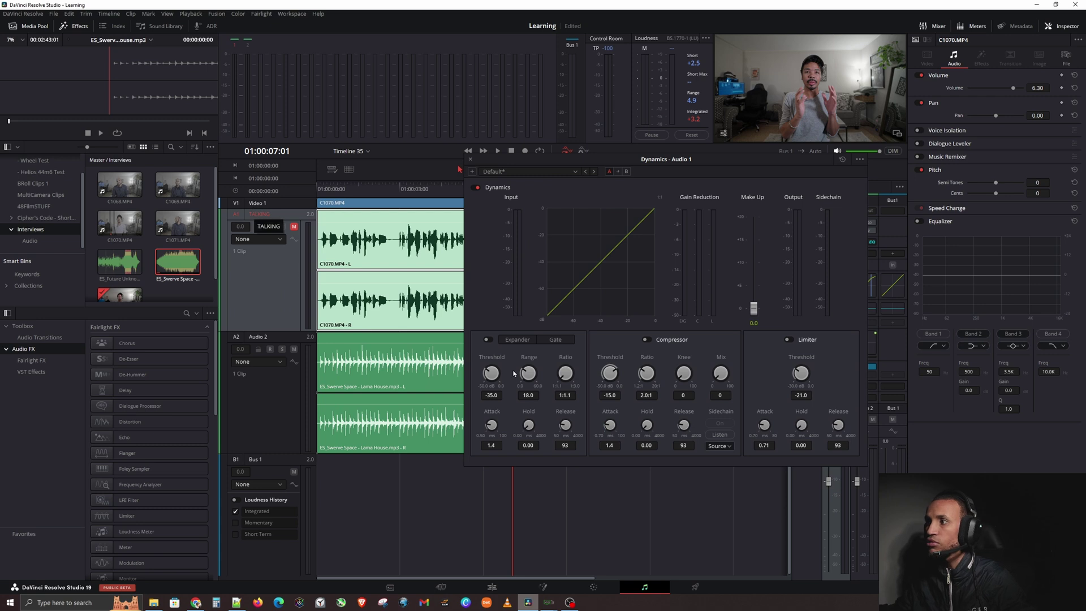
- Return to the Dynamics settings of the Audio 2 track and check which track its compressor's sidechain source refers to
{"action": "left_click_drag", "start_coordinate": [666, 159], "coordinate": [619, 142]}
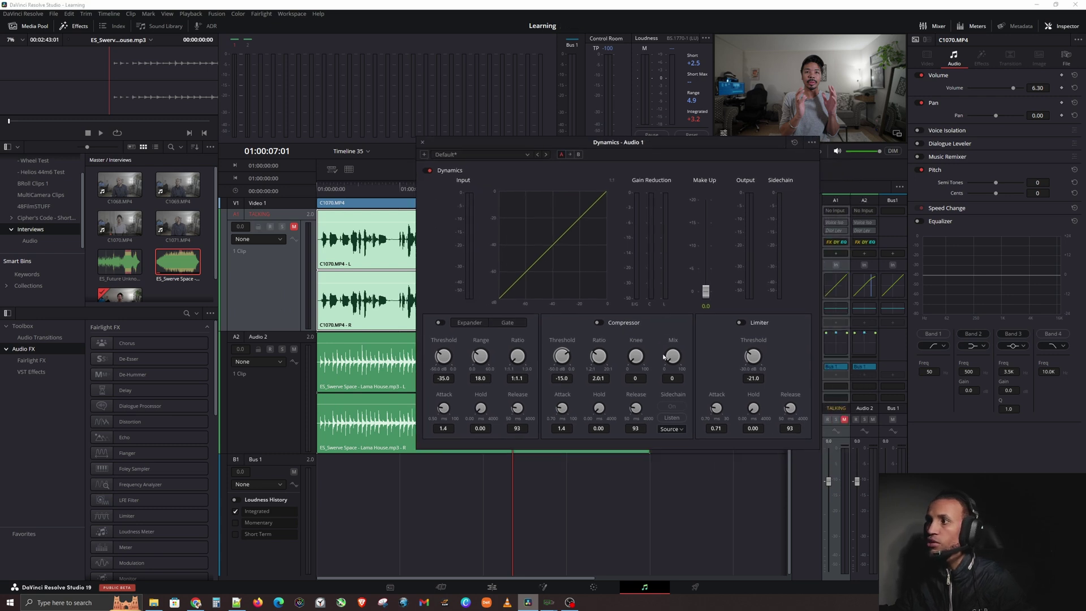
{"action": "left_click", "coordinate": [262, 400]}
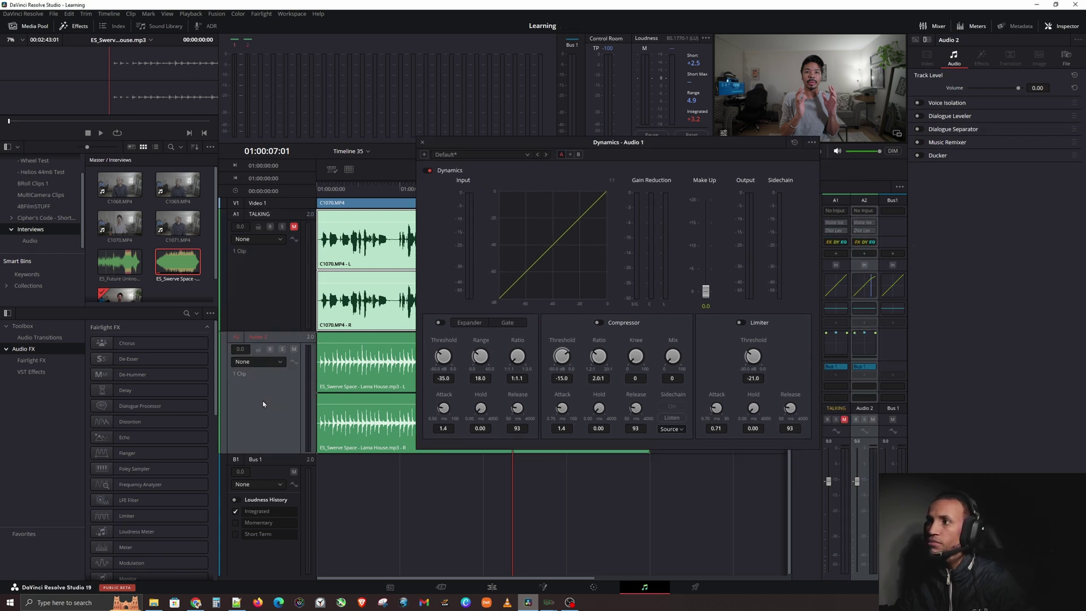
{"action": "left_click", "coordinate": [599, 323]}
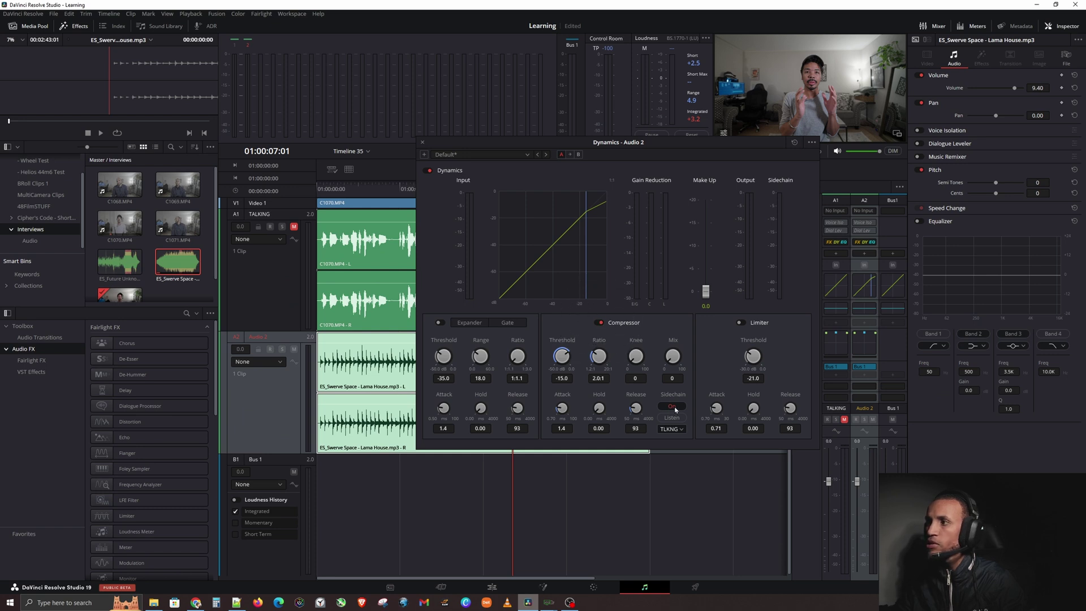
{"action": "left_click", "coordinate": [674, 430]}
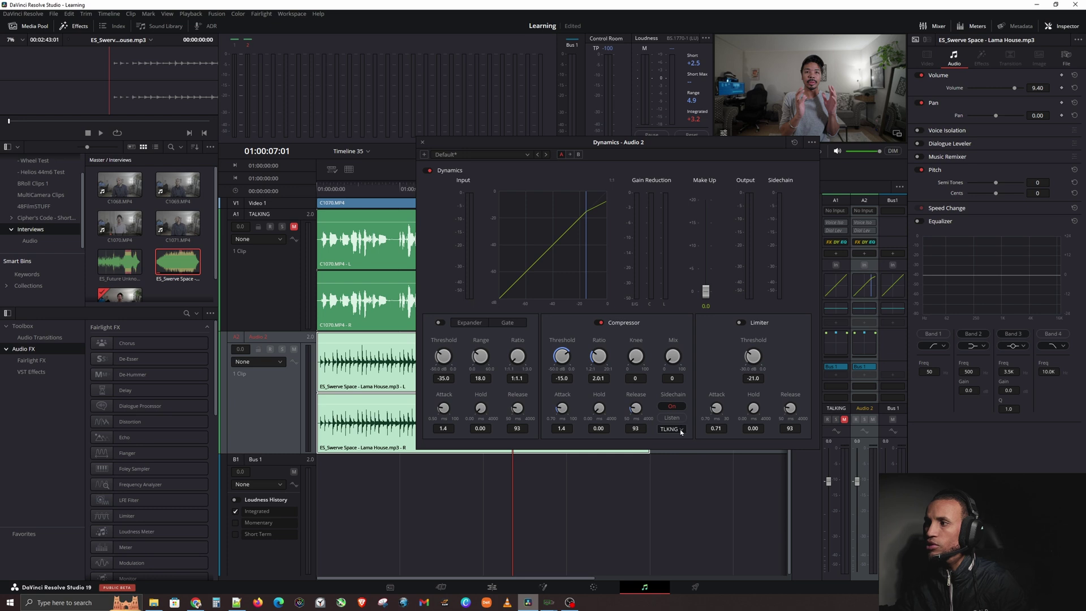
{"action": "left_click", "coordinate": [681, 430]}
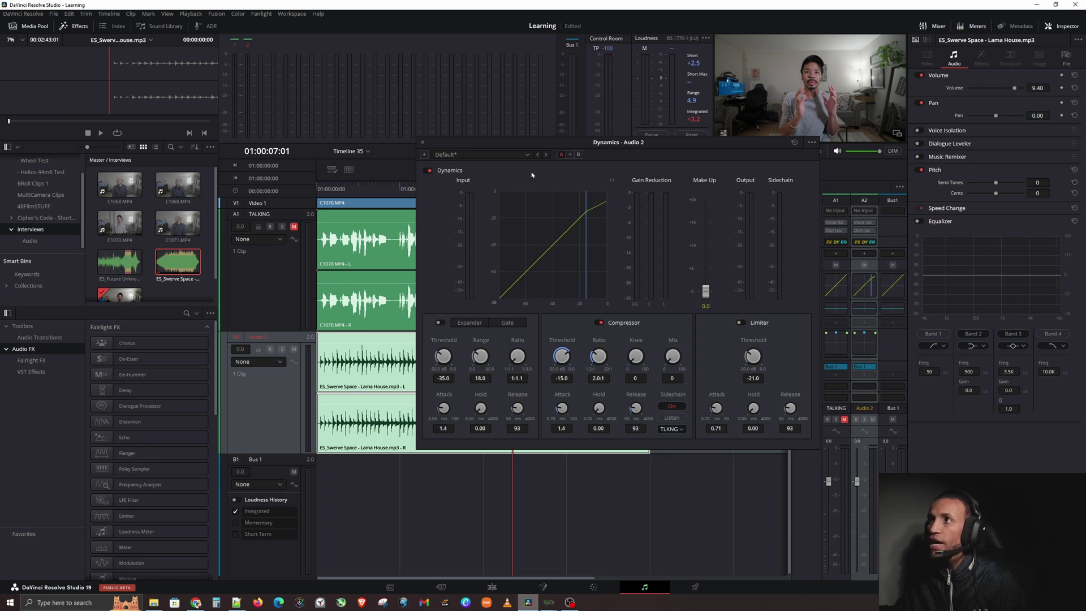
- Load the Vocal Ducking preset in the Audio 2 Dynamics settings and set the compressor's threshold to -26.0 dB
{"action": "left_click", "coordinate": [518, 156]}
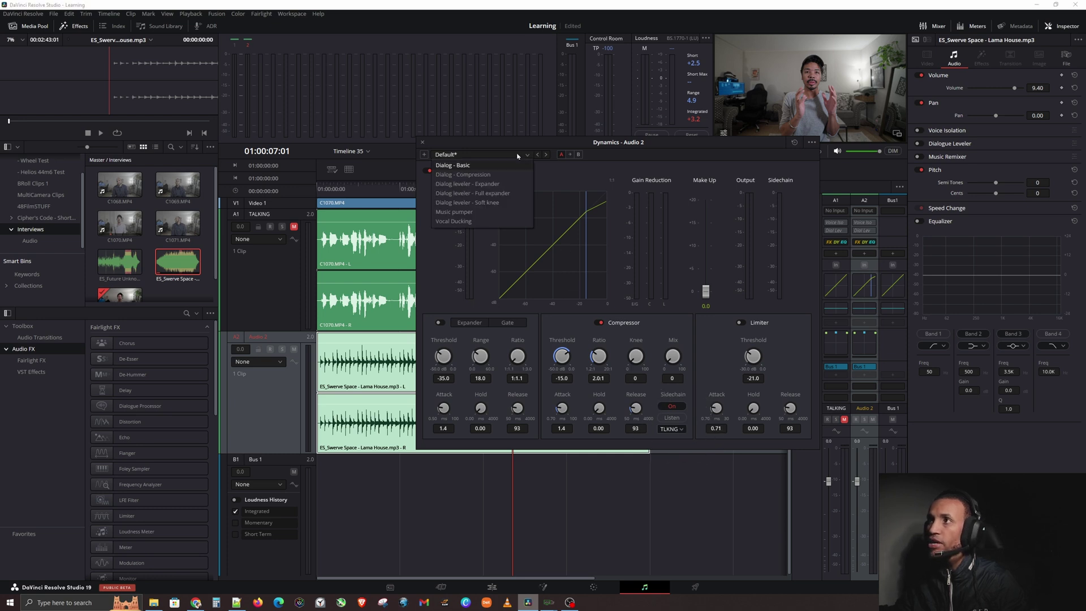
{"action": "left_click", "coordinate": [455, 222]}
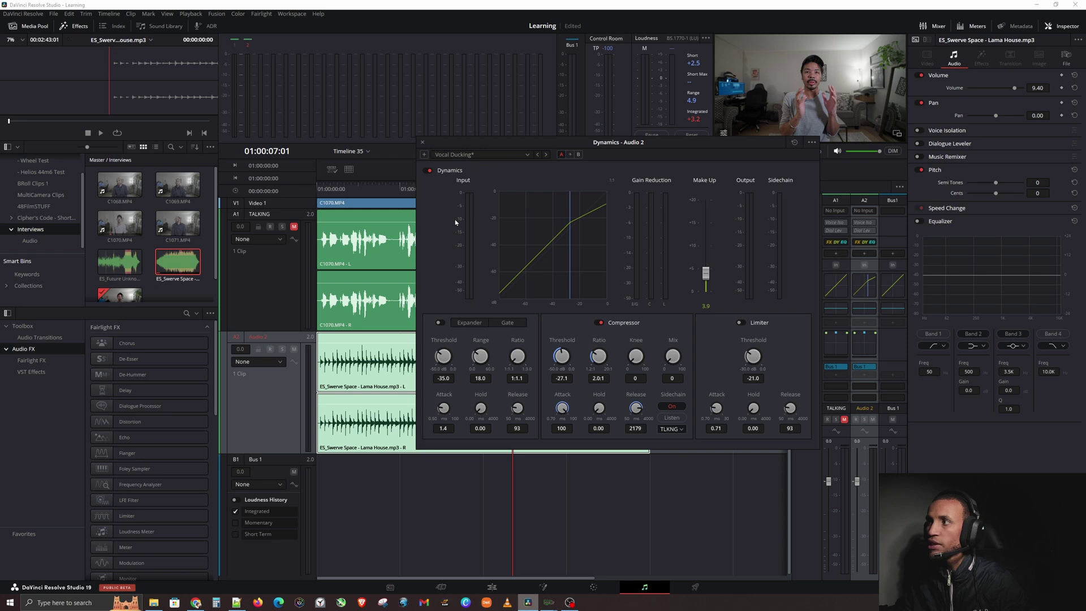
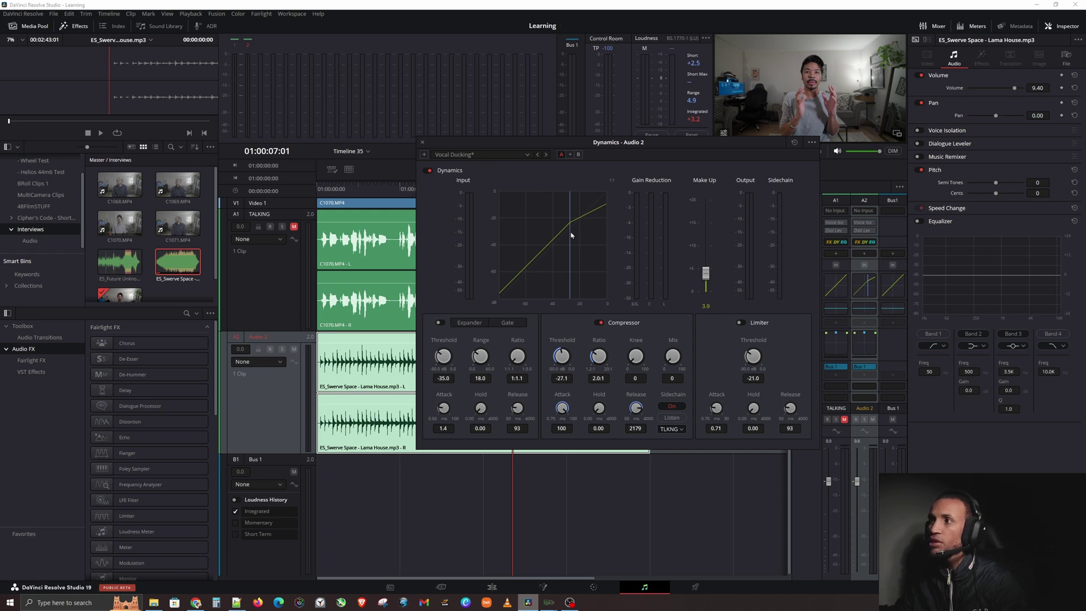
{"action": "left_click_drag", "start_coordinate": [588, 351], "coordinate": [567, 347]}
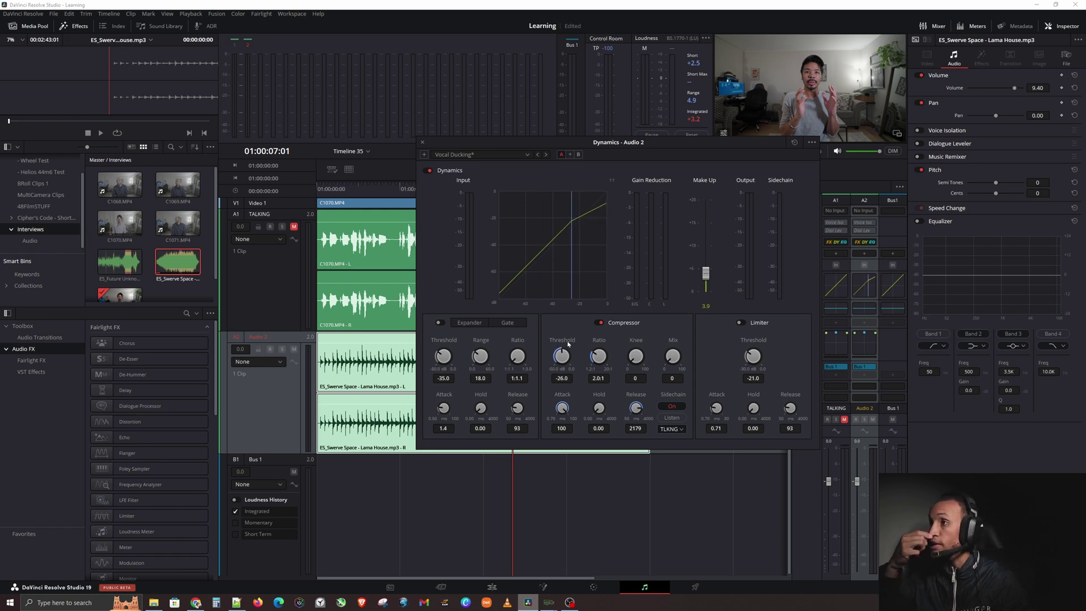
- Try the Dialog leveler - Full expander preset on Audio 2, reload Vocal Ducking, and set the compressor's threshold to -27.0 dB
{"action": "left_click", "coordinate": [490, 160]}
{"action": "left_click", "coordinate": [472, 193]}
{"action": "left_click", "coordinate": [481, 155]}
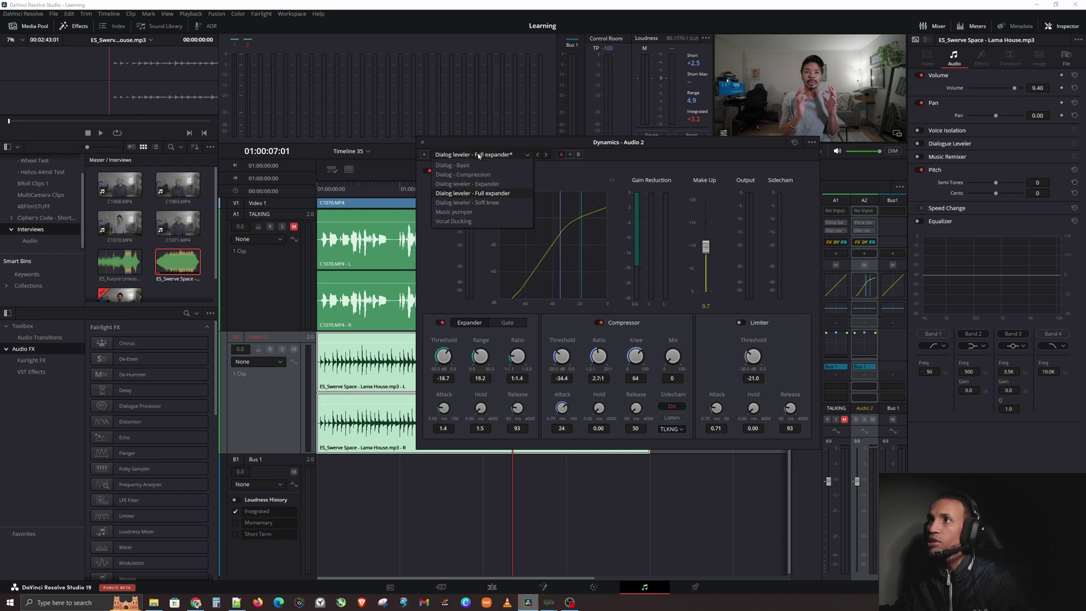
{"action": "left_click", "coordinate": [461, 221]}
{"action": "left_click", "coordinate": [563, 367]}
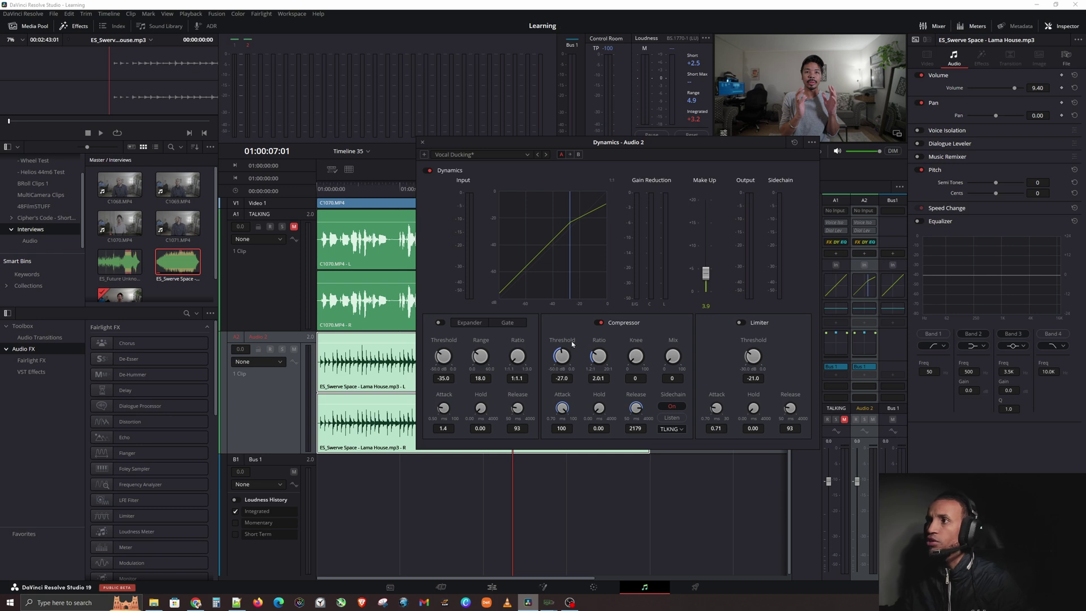
- Unmute the TALKING track and put the playhead at the start of the timeline, keeping the Dynamics window clear of the tracks
{"action": "left_click_drag", "start_coordinate": [621, 137], "coordinate": [605, 139]}
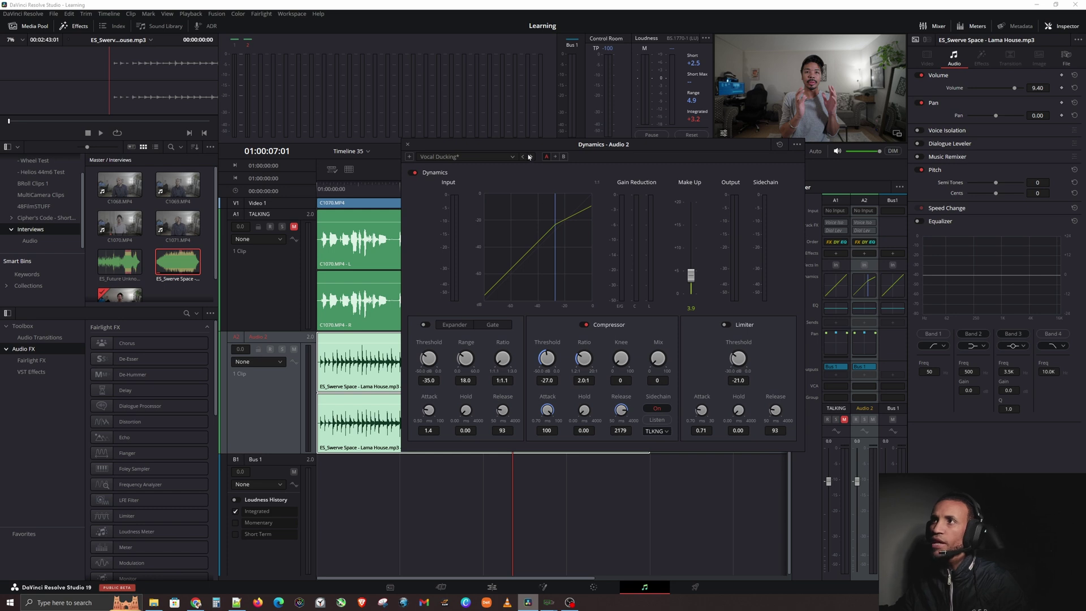
{"action": "left_click_drag", "start_coordinate": [523, 145], "coordinate": [578, 153]}
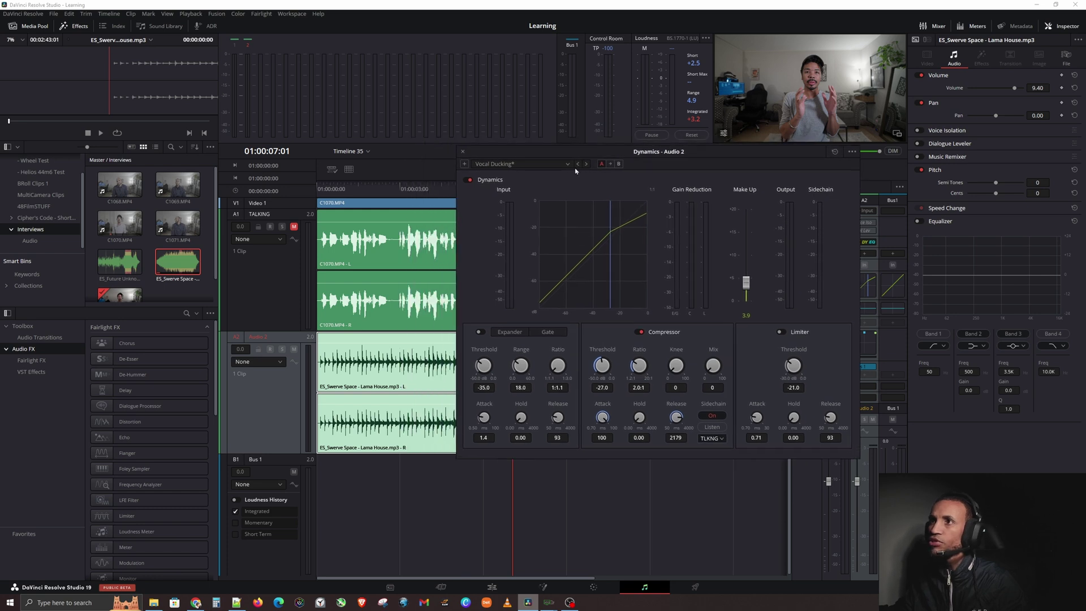
{"action": "left_click", "coordinate": [321, 189]}
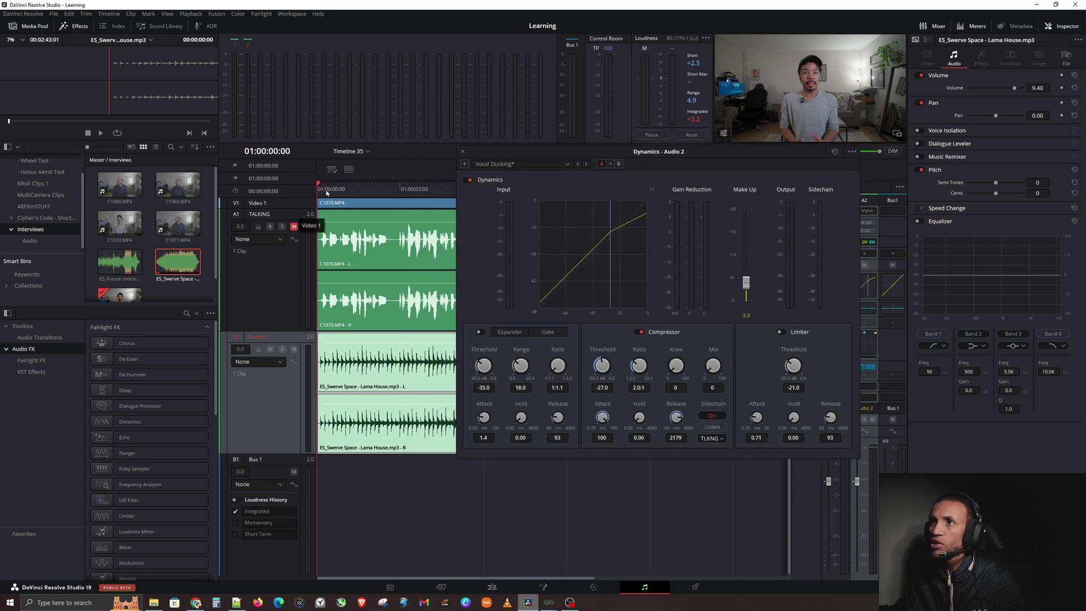
{"action": "left_click_drag", "start_coordinate": [560, 155], "coordinate": [677, 146]}
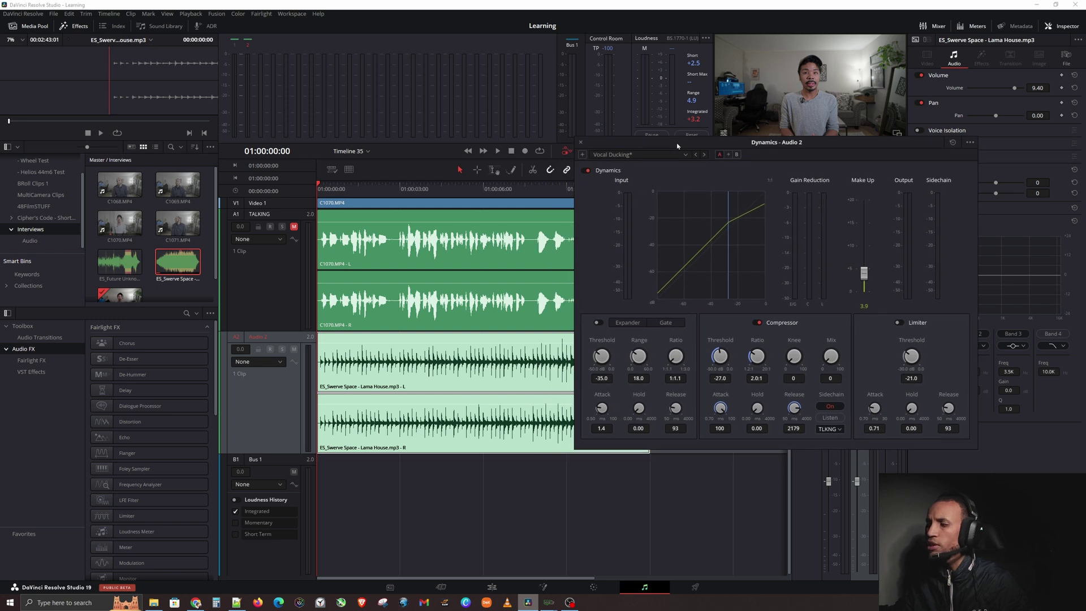
{"action": "key", "text": "space"}
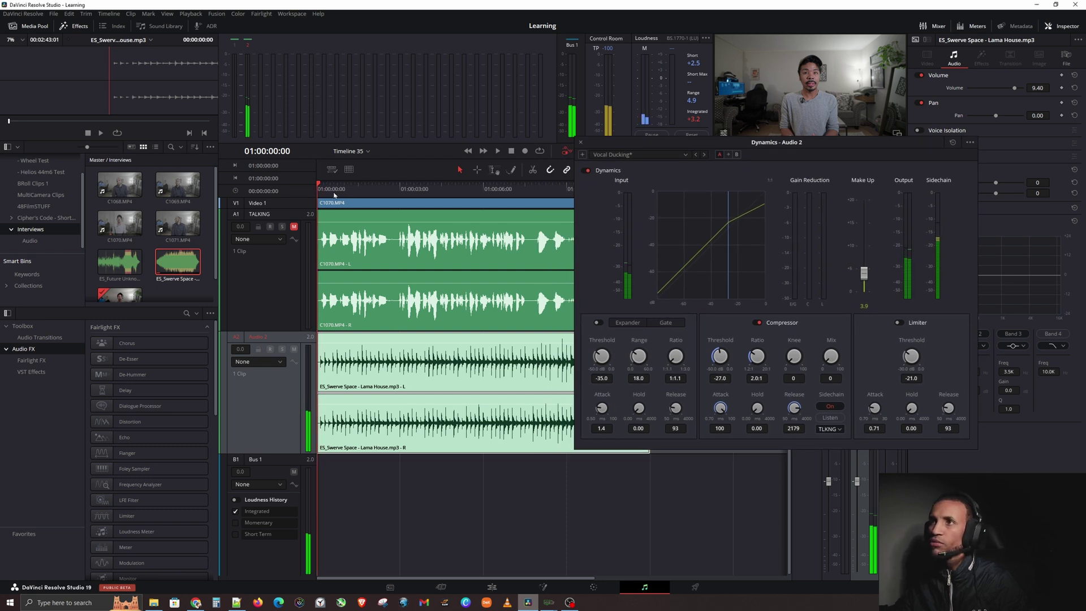
{"action": "left_click", "coordinate": [293, 226]}
{"action": "key", "text": "space"}
{"action": "key", "text": "Home"}
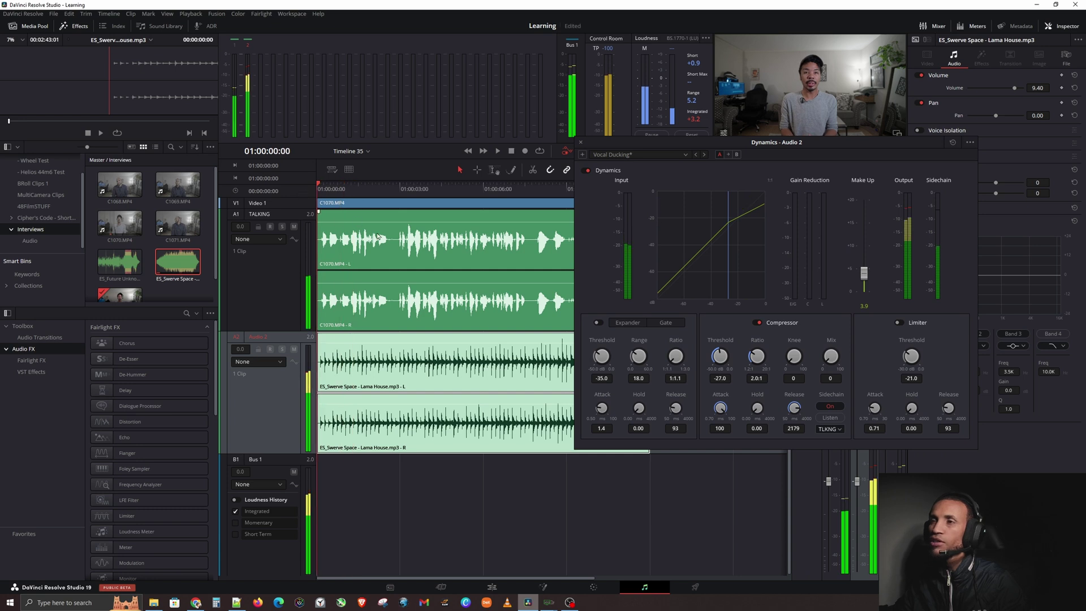
- Play the timeline from the start to hear the ducking, lowering the Audio 2 compressor's threshold to -50.0 dB
{"action": "key", "text": "space"}
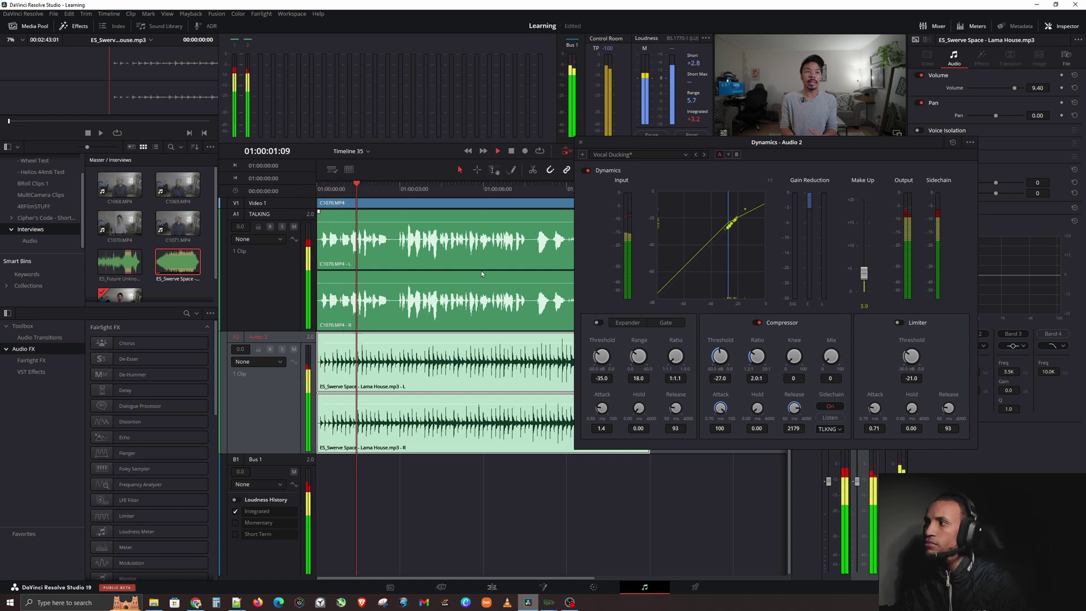
{"action": "key", "text": "space"}
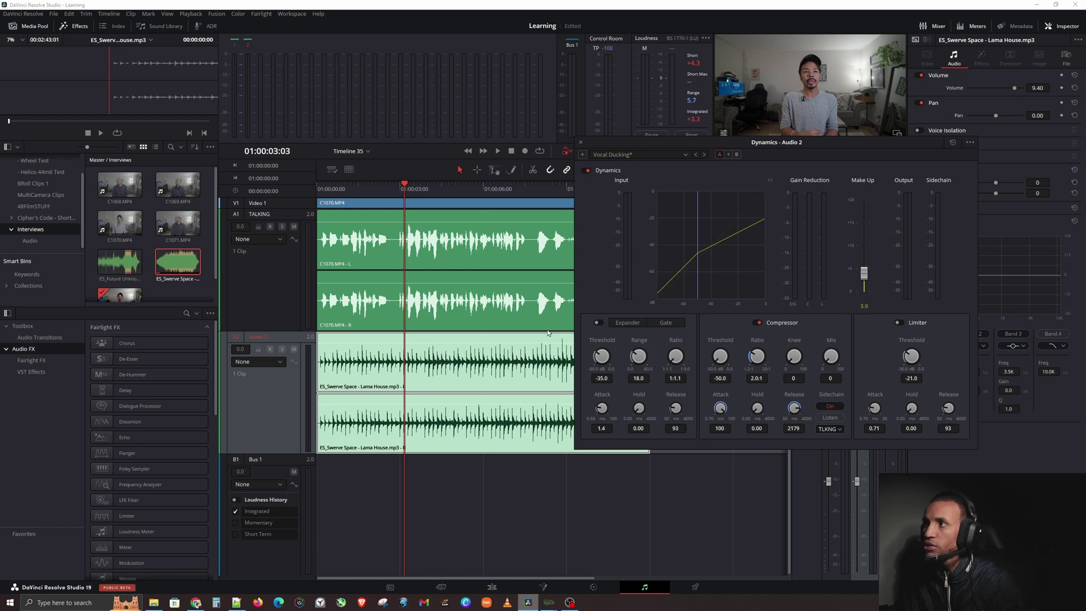
{"action": "key", "text": "Home"}
{"action": "key", "text": "space"}
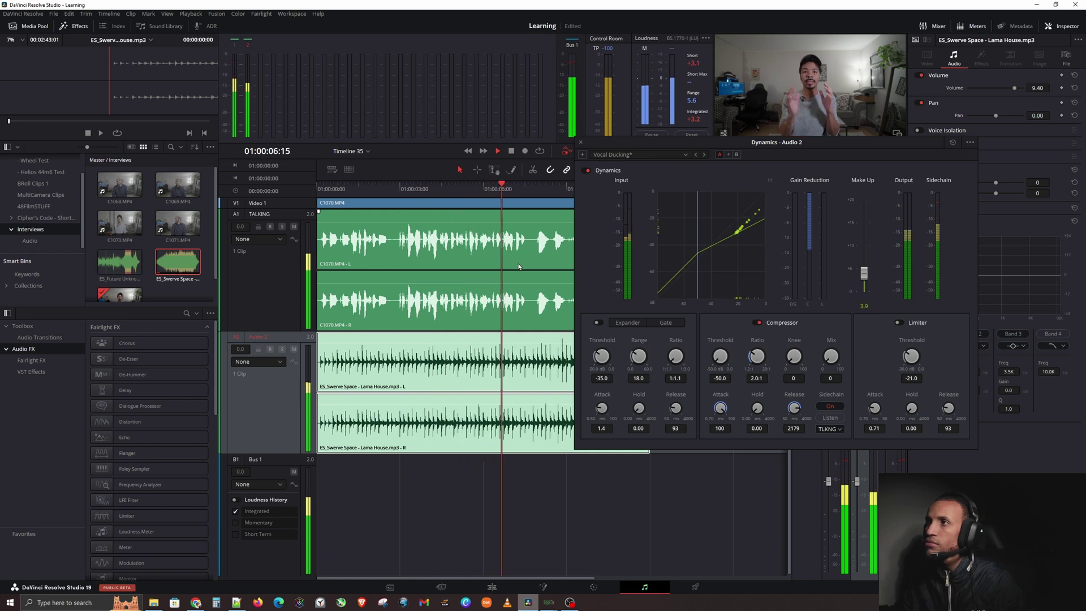
{"action": "key", "text": "space"}
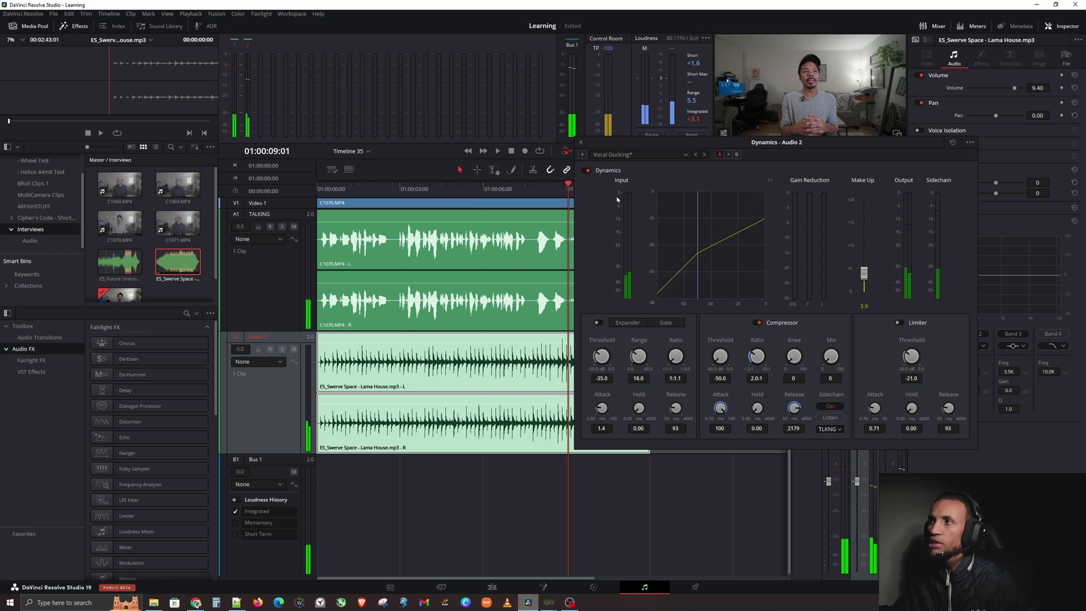
- Set the Audio 2 compressor's ratio to 4.0:1 while playing the timeline from the start
{"action": "left_click_drag", "start_coordinate": [669, 144], "coordinate": [647, 144]}
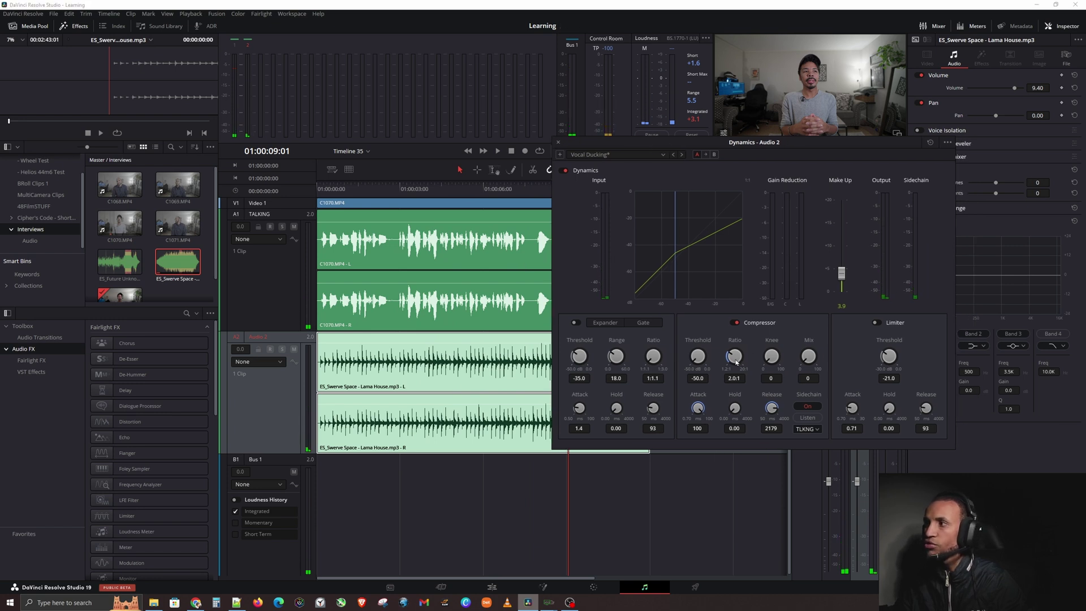
{"action": "key", "text": "Home"}
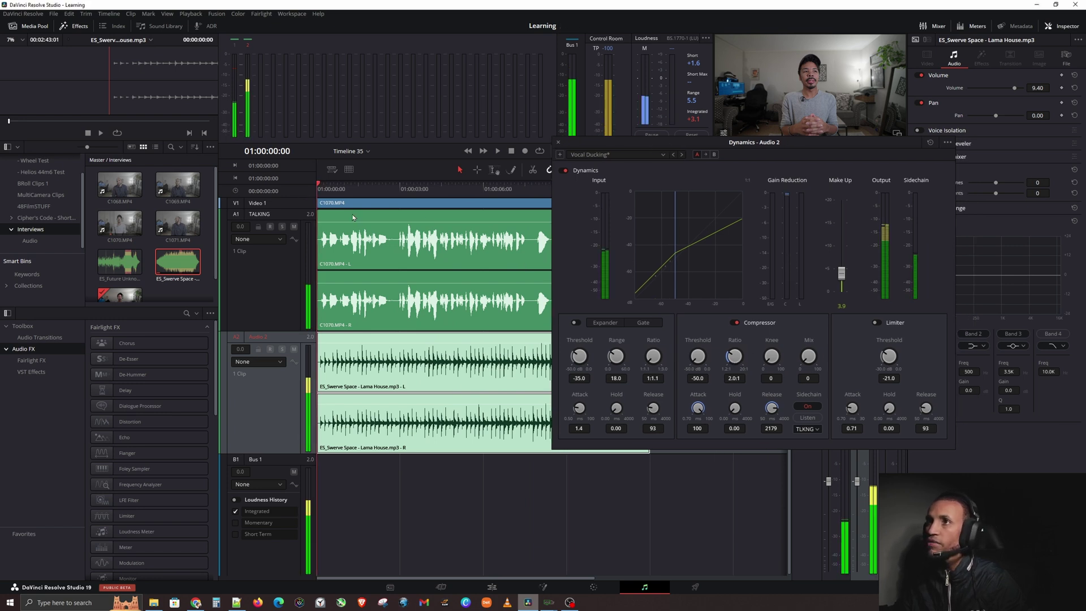
{"action": "key", "text": "space"}
{"action": "left_click_drag", "start_coordinate": [735, 359], "coordinate": [788, 360]}
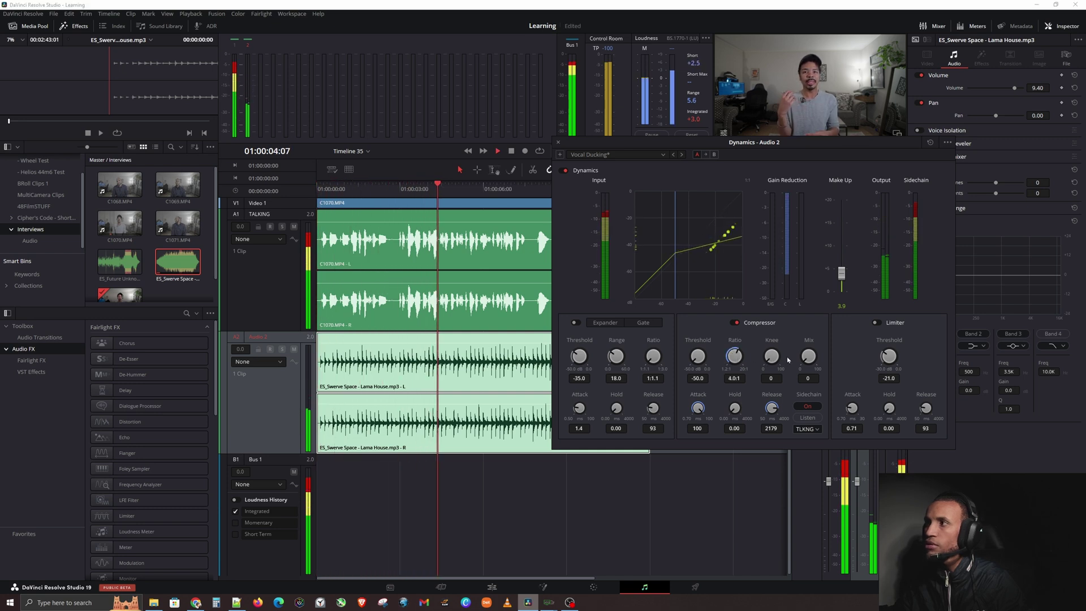
{"action": "key", "text": "space"}
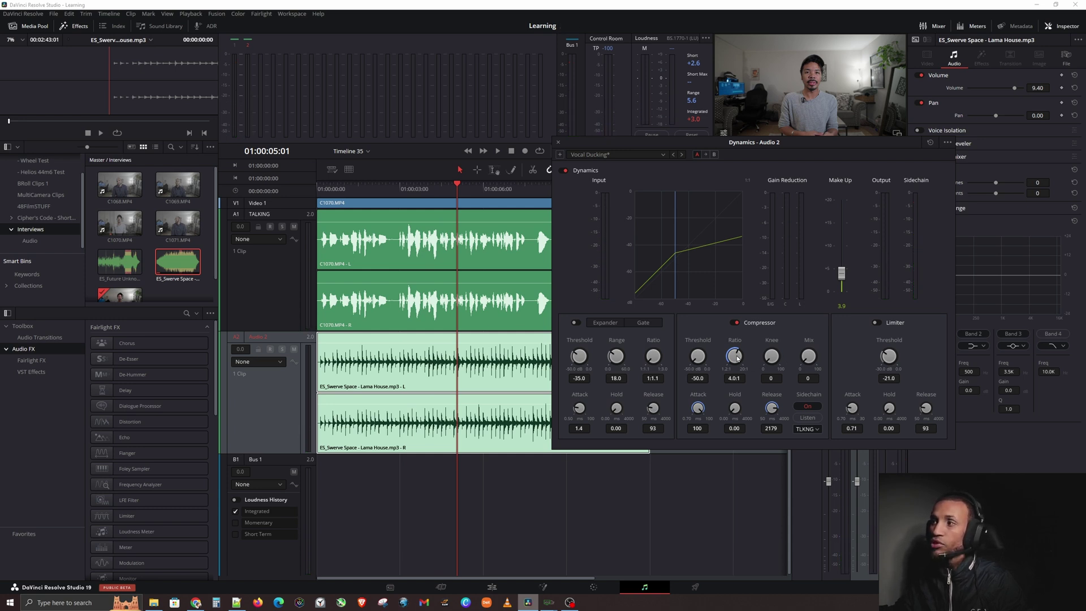
- Adjust the Audio 2 compressor's threshold to -31.6 dB and, during playback from the start, settle it at -44.3 dB
{"action": "left_click_drag", "start_coordinate": [697, 355], "coordinate": [699, 339]}
{"action": "key", "text": "Home"}
{"action": "key", "text": "space"}
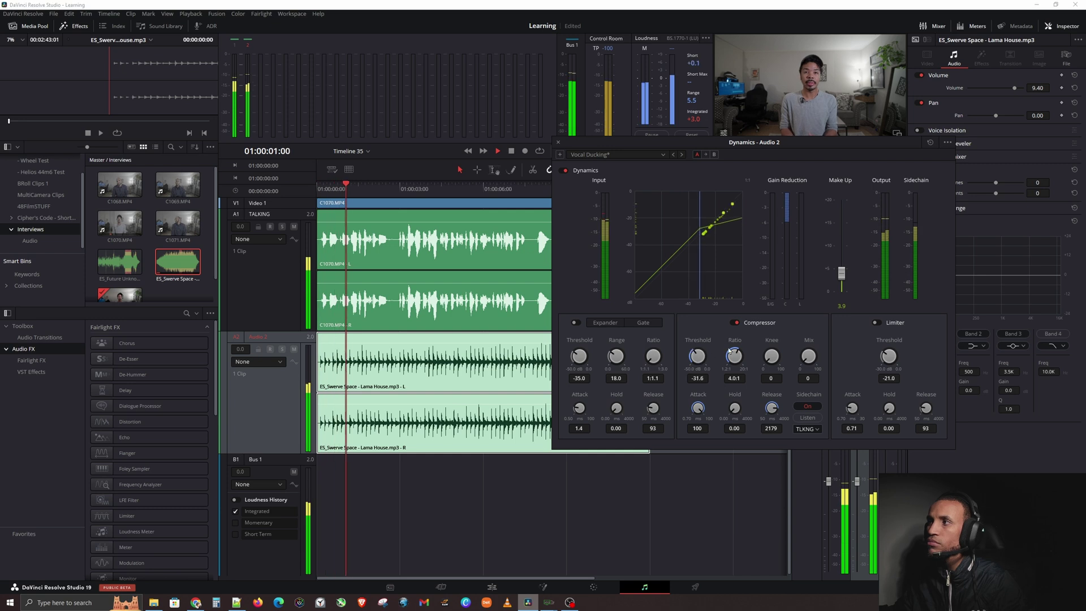
{"action": "left_click_drag", "start_coordinate": [698, 356], "coordinate": [679, 372]}
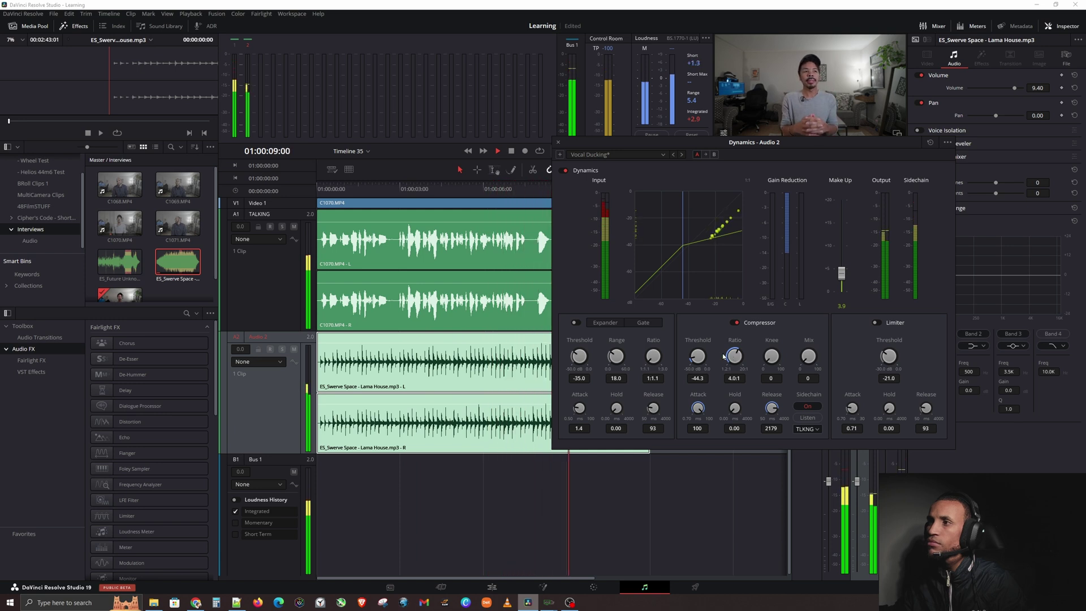
{"action": "key", "text": "space"}
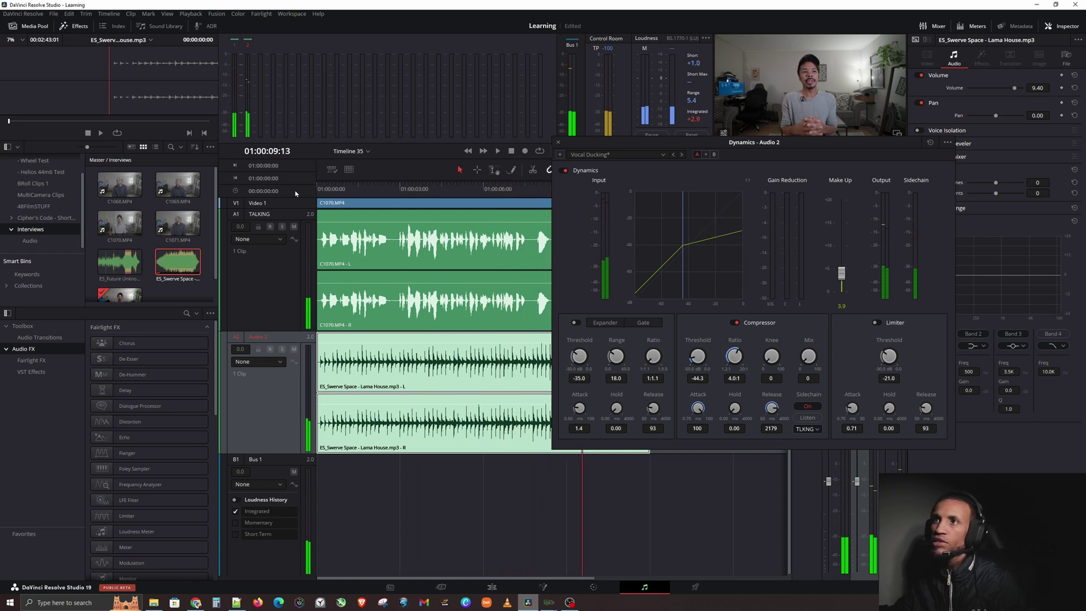
- Extend the end of the Audio 2 music clip well past the end of the TALKING clip, with the playhead at the timeline start
{"action": "key", "text": "Home"}
{"action": "left_click_drag", "start_coordinate": [766, 143], "coordinate": [905, 160]}
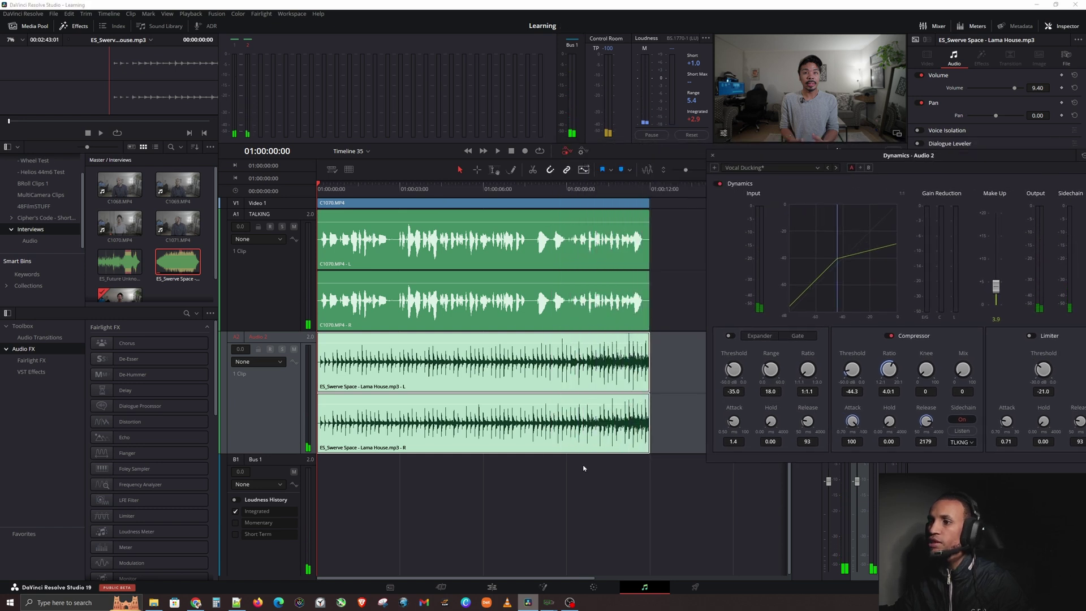
{"action": "left_click", "coordinate": [675, 364]}
{"action": "left_click_drag", "start_coordinate": [647, 353], "coordinate": [701, 353]}
{"action": "scroll", "coordinate": [613, 336], "scroll_direction": "right", "scroll_amount": 2}
{"action": "scroll", "coordinate": [558, 338], "scroll_direction": "right", "scroll_amount": 6}
{"action": "left_click_drag", "start_coordinate": [491, 351], "coordinate": [662, 352]}
{"action": "scroll", "coordinate": [388, 283], "scroll_direction": "left", "scroll_amount": 8}
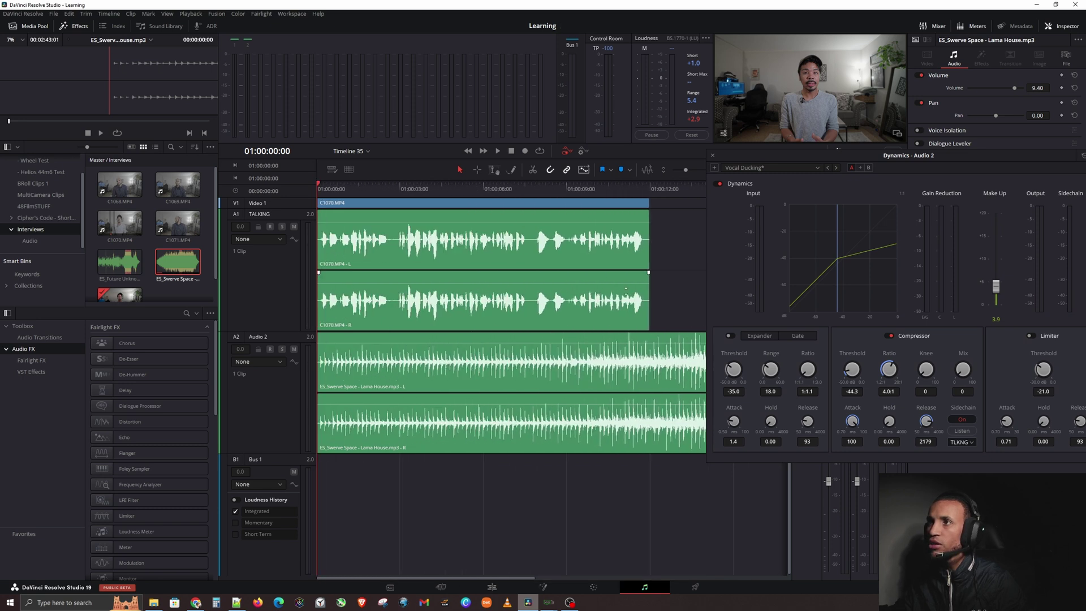
- Shorten the TALKING clip to about 3 seconds and play the timeline from the start past the clip's end
{"action": "left_click_drag", "start_coordinate": [644, 240], "coordinate": [393, 256]}
{"action": "left_click", "coordinate": [358, 271]}
{"action": "left_click", "coordinate": [357, 270]}
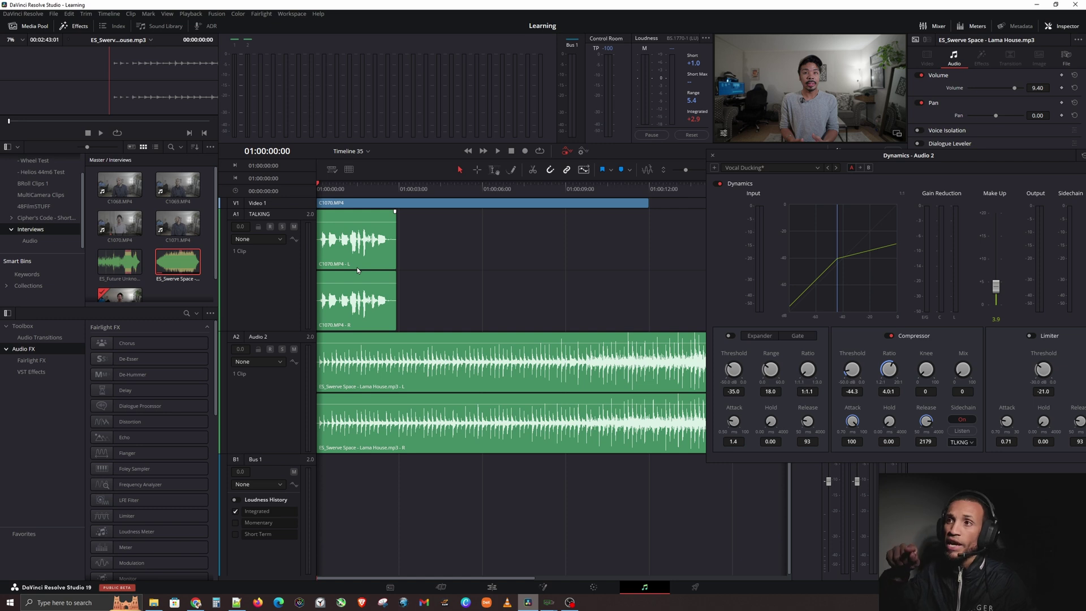
{"action": "left_click", "coordinate": [434, 258]}
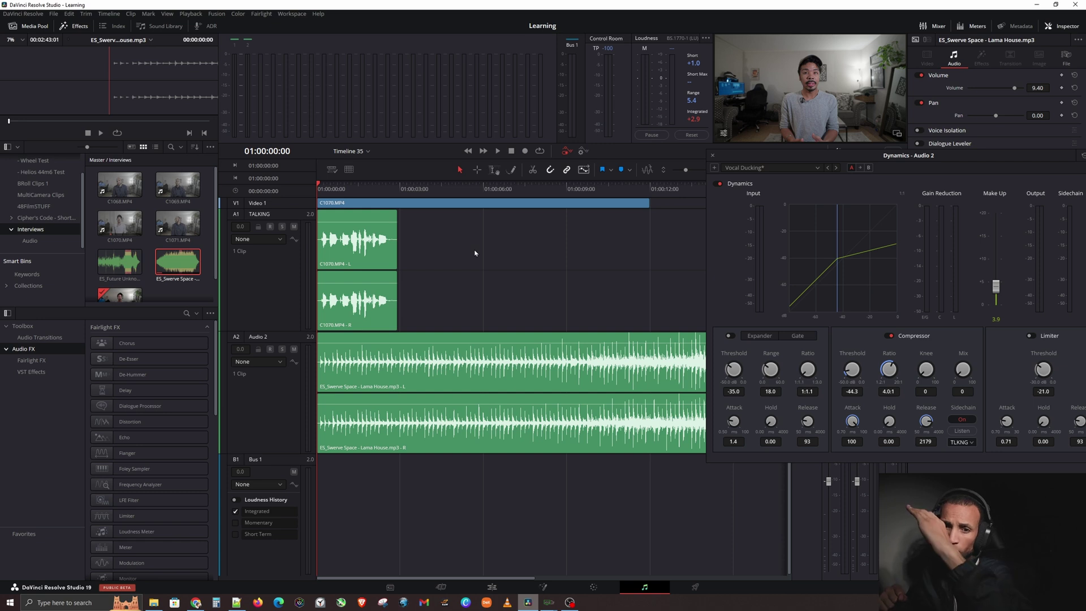
{"action": "key", "text": "space"}
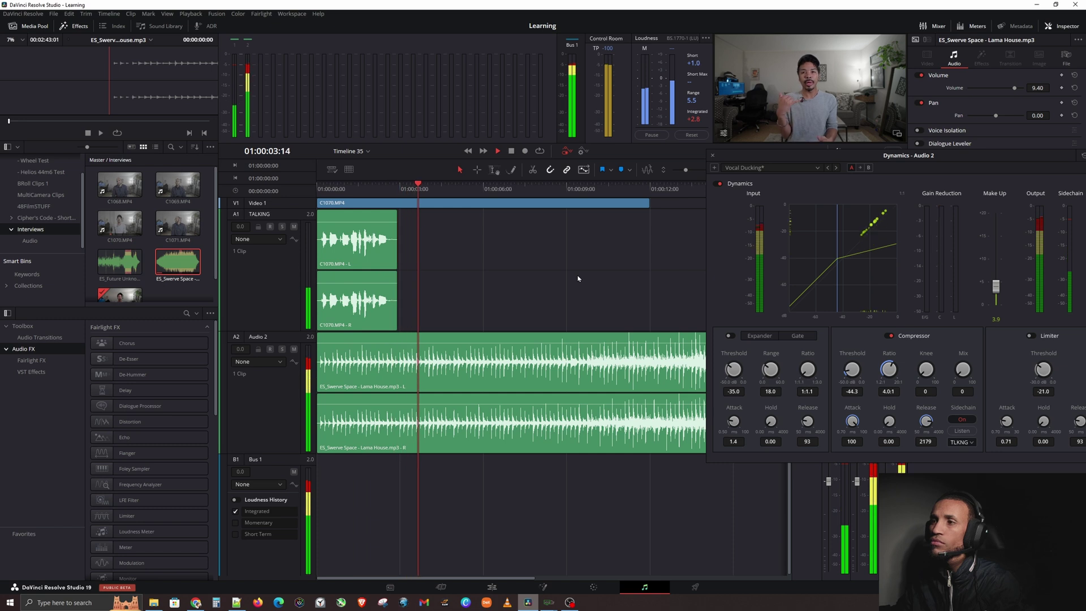
{"action": "key", "text": "space"}
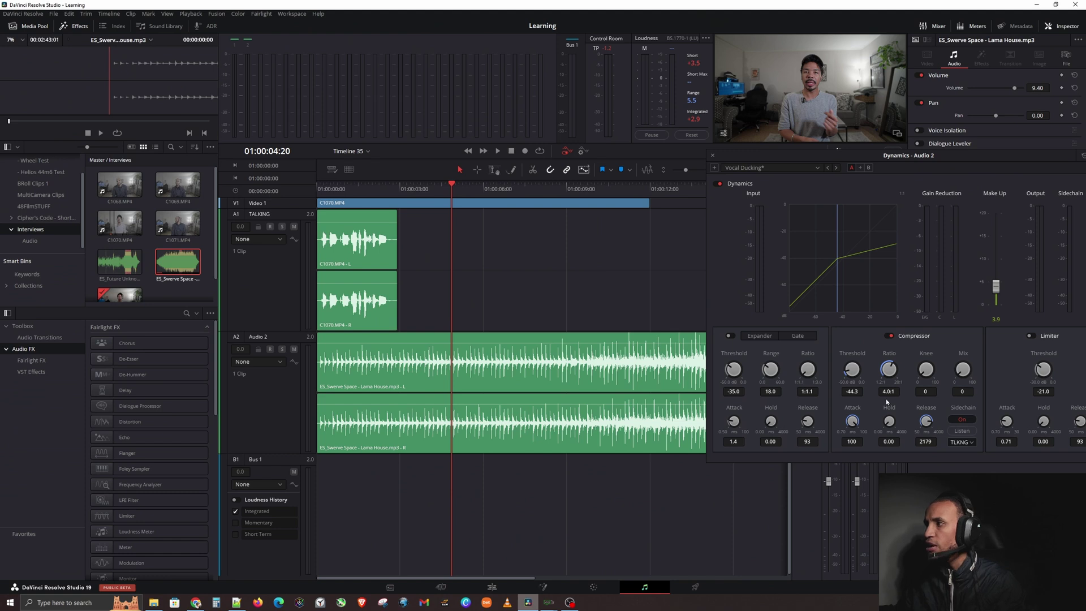
- Set the Audio 2 compressor's release to 84 ms and play the timeline from the start past the TALKING clip
{"action": "left_click", "coordinate": [926, 424]}
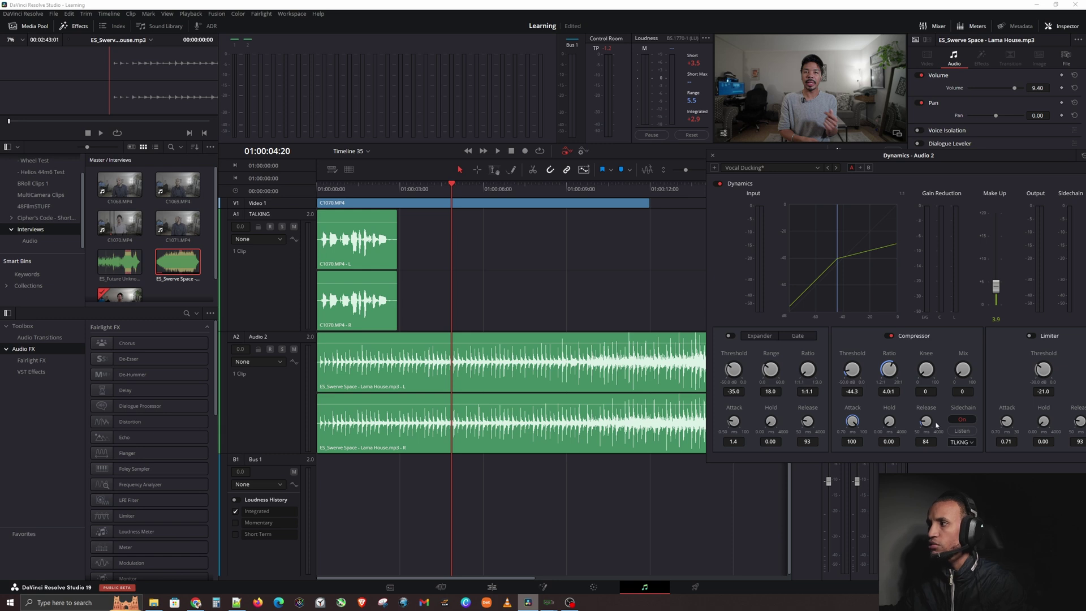
{"action": "key", "text": "Home"}
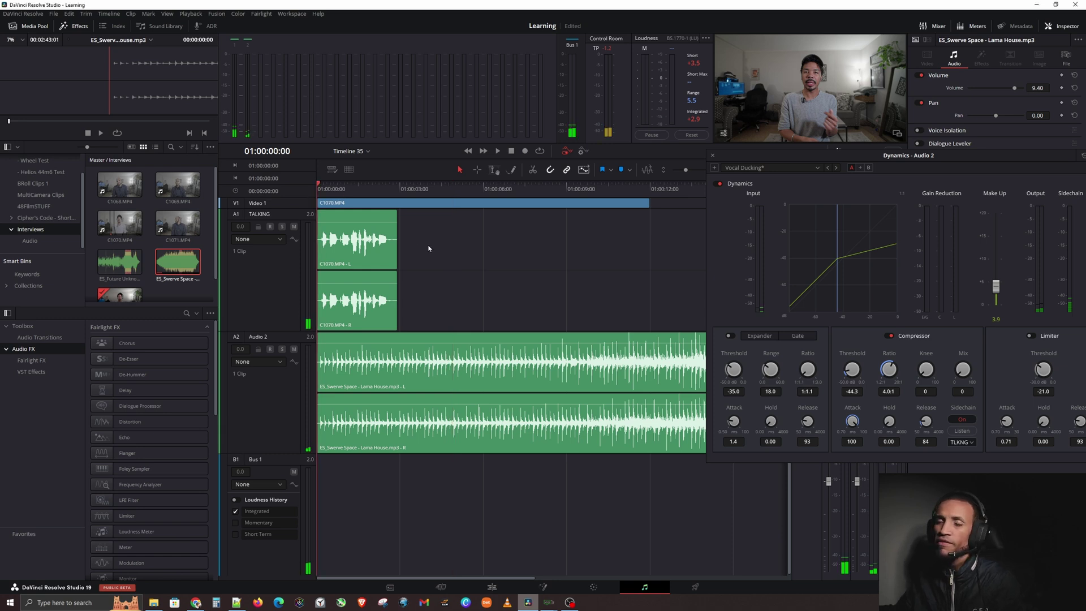
{"action": "key", "text": "space"}
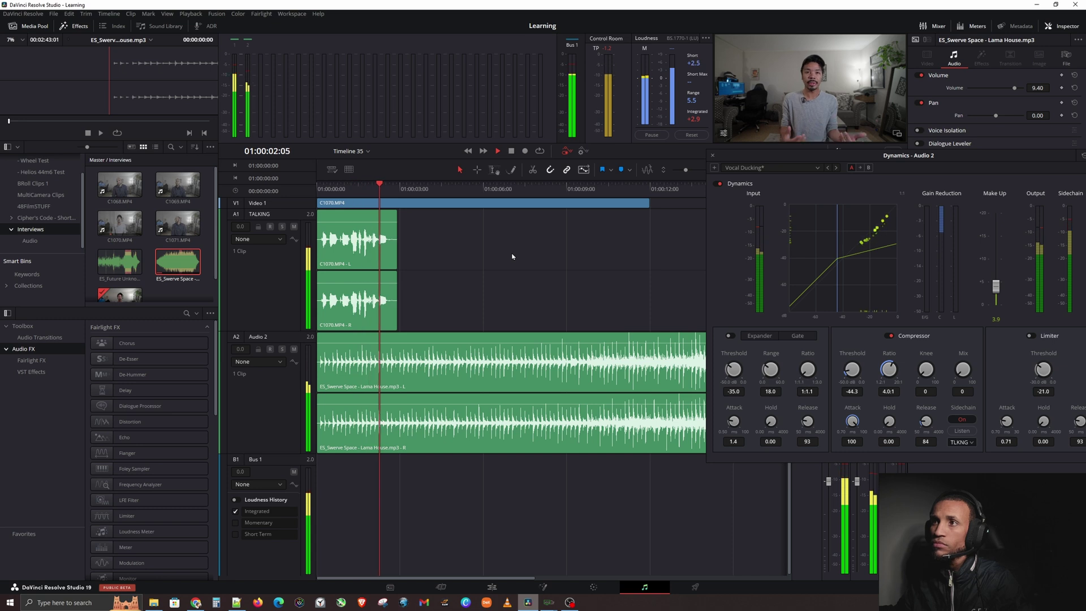
{"action": "key", "text": "space"}
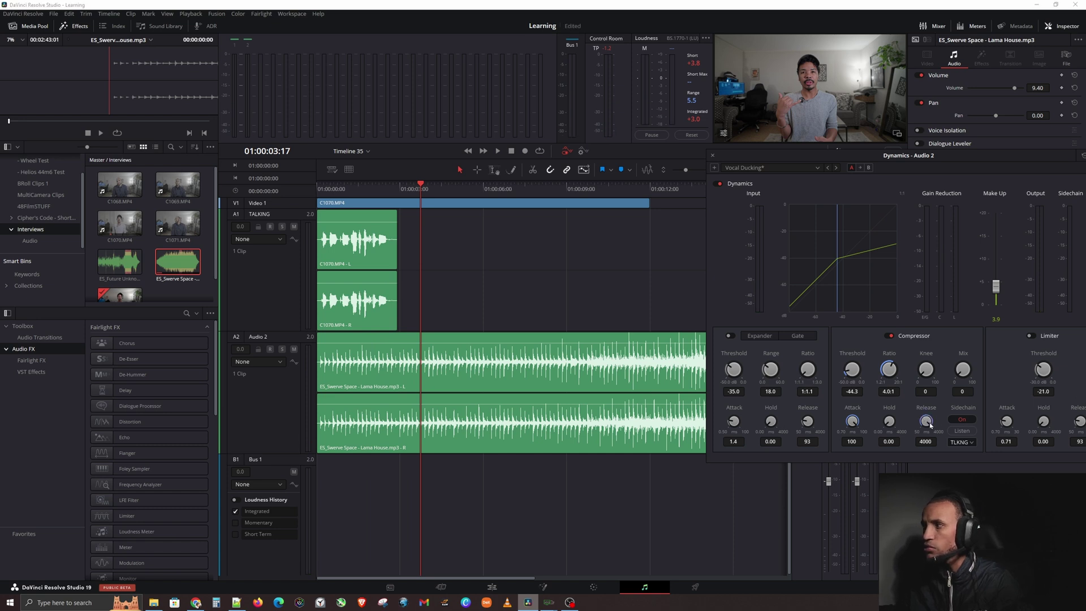
- Set the Audio 2 compressor's release to 4000 ms and play the timeline from the start past the TALKING clip
{"action": "left_click_drag", "start_coordinate": [930, 426], "coordinate": [892, 427]}
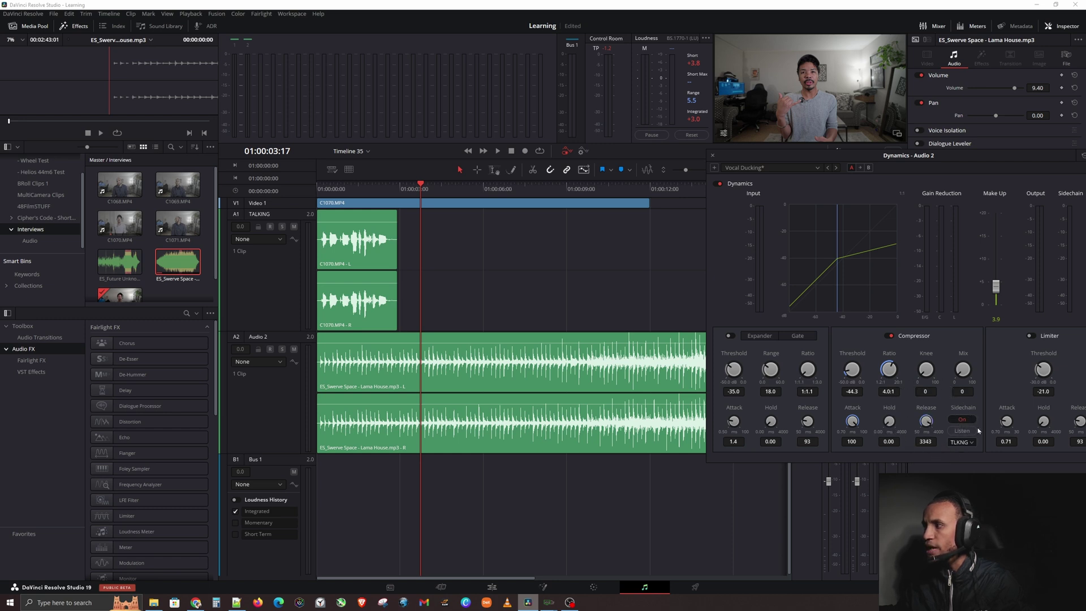
{"action": "key", "text": "Home"}
{"action": "left_click", "coordinate": [384, 249]}
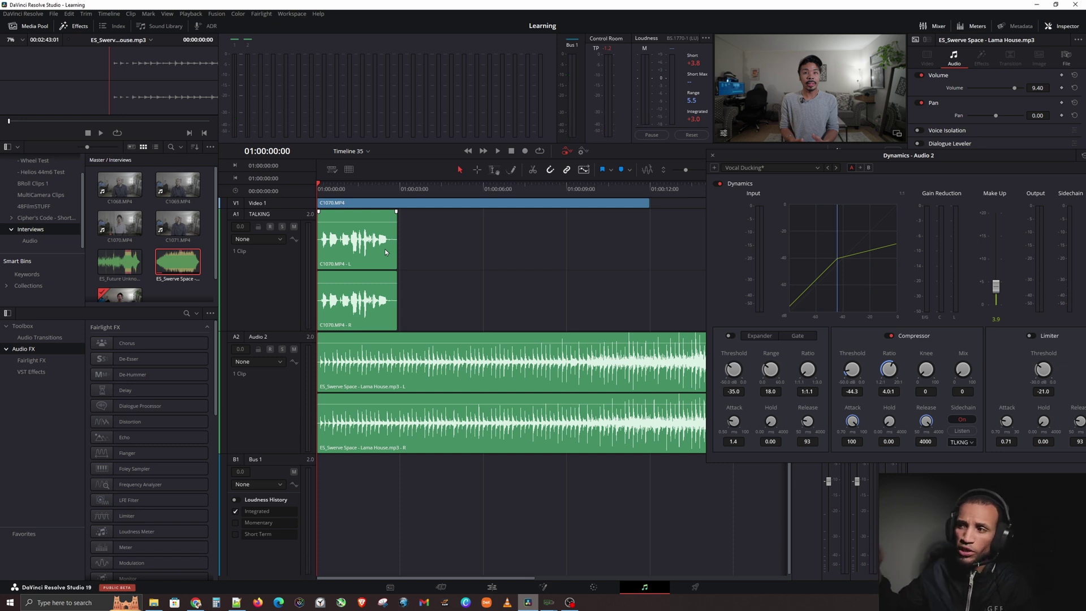
{"action": "left_click", "coordinate": [521, 259]}
{"action": "key", "text": "space"}
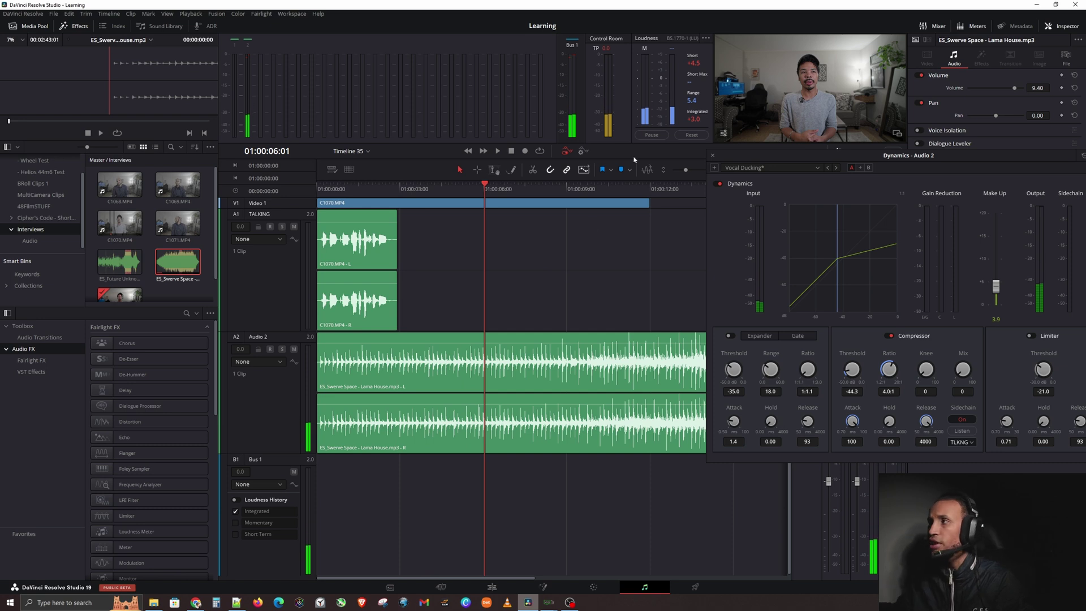
- Update the existing Vocal Ducking preset with the current Audio 2 dynamics settings and close the Dynamics window
{"action": "left_click_drag", "start_coordinate": [912, 165], "coordinate": [713, 137]}
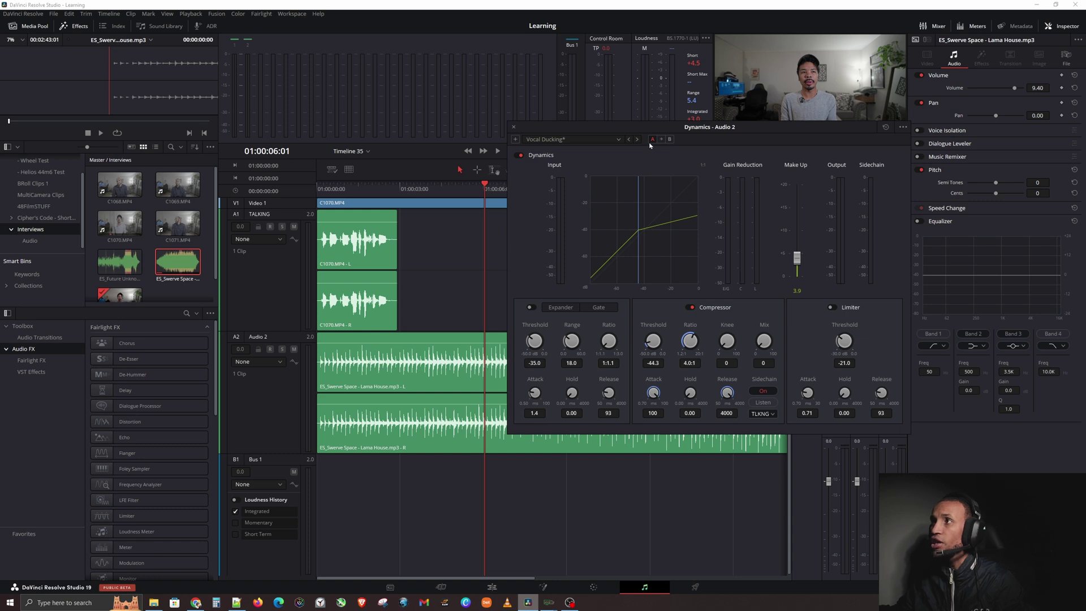
{"action": "left_click", "coordinate": [519, 140]}
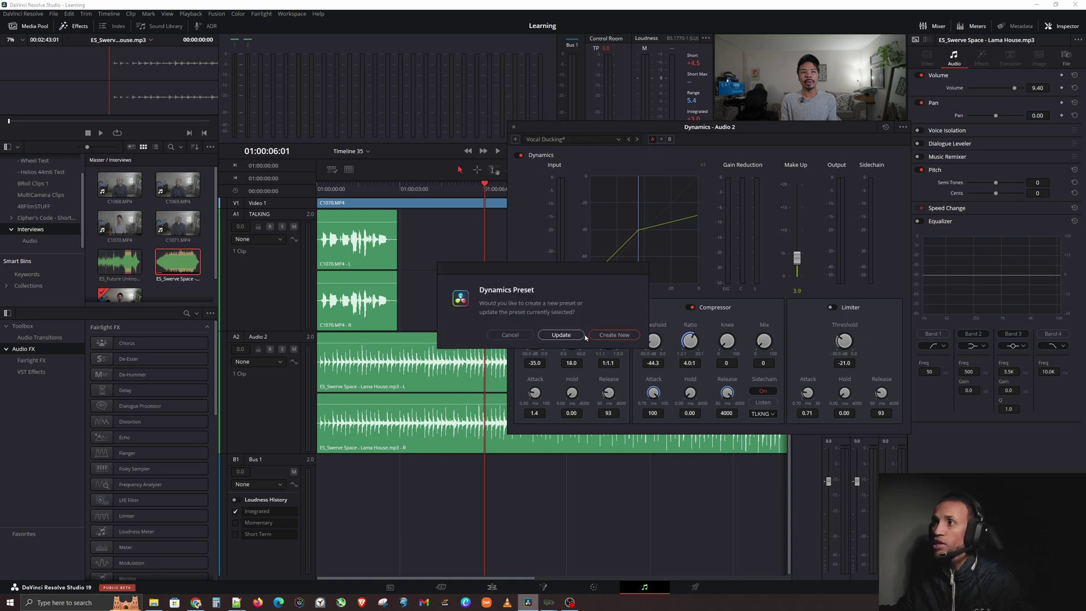
{"action": "left_click", "coordinate": [544, 335]}
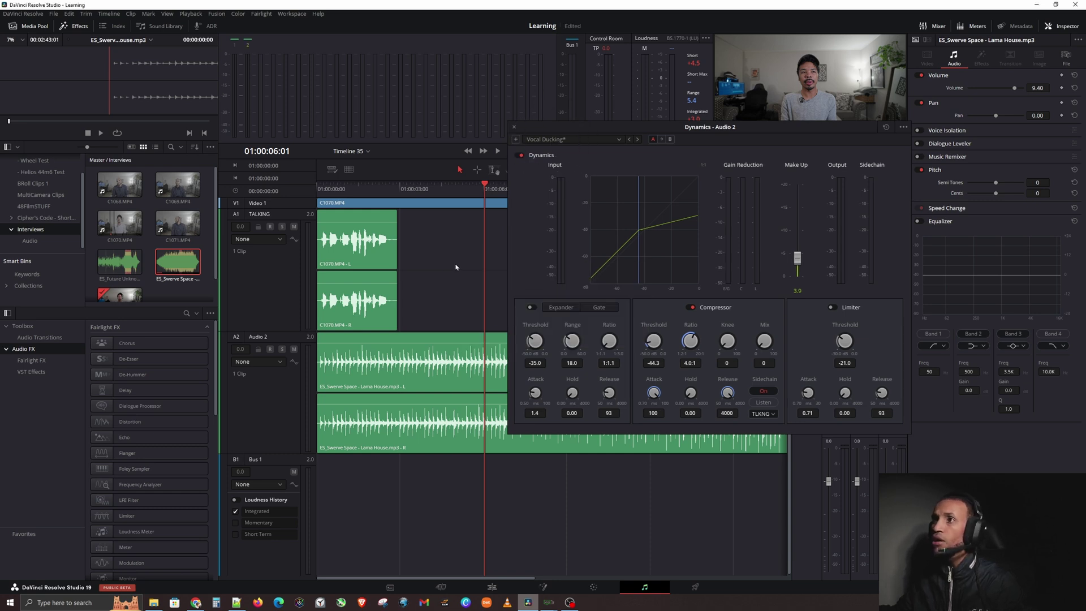
{"action": "left_click", "coordinate": [512, 129]}
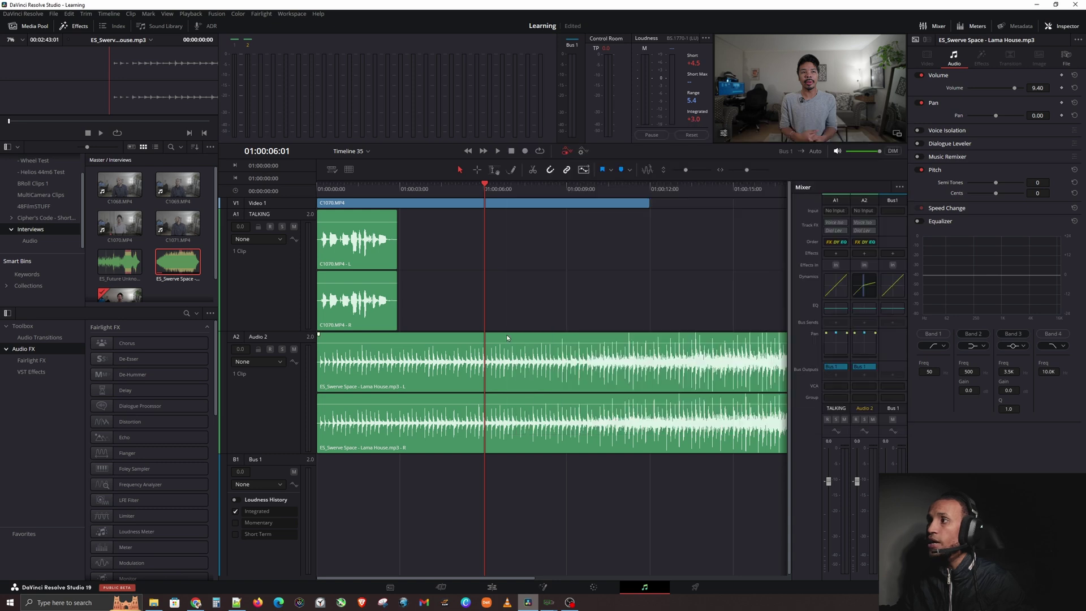